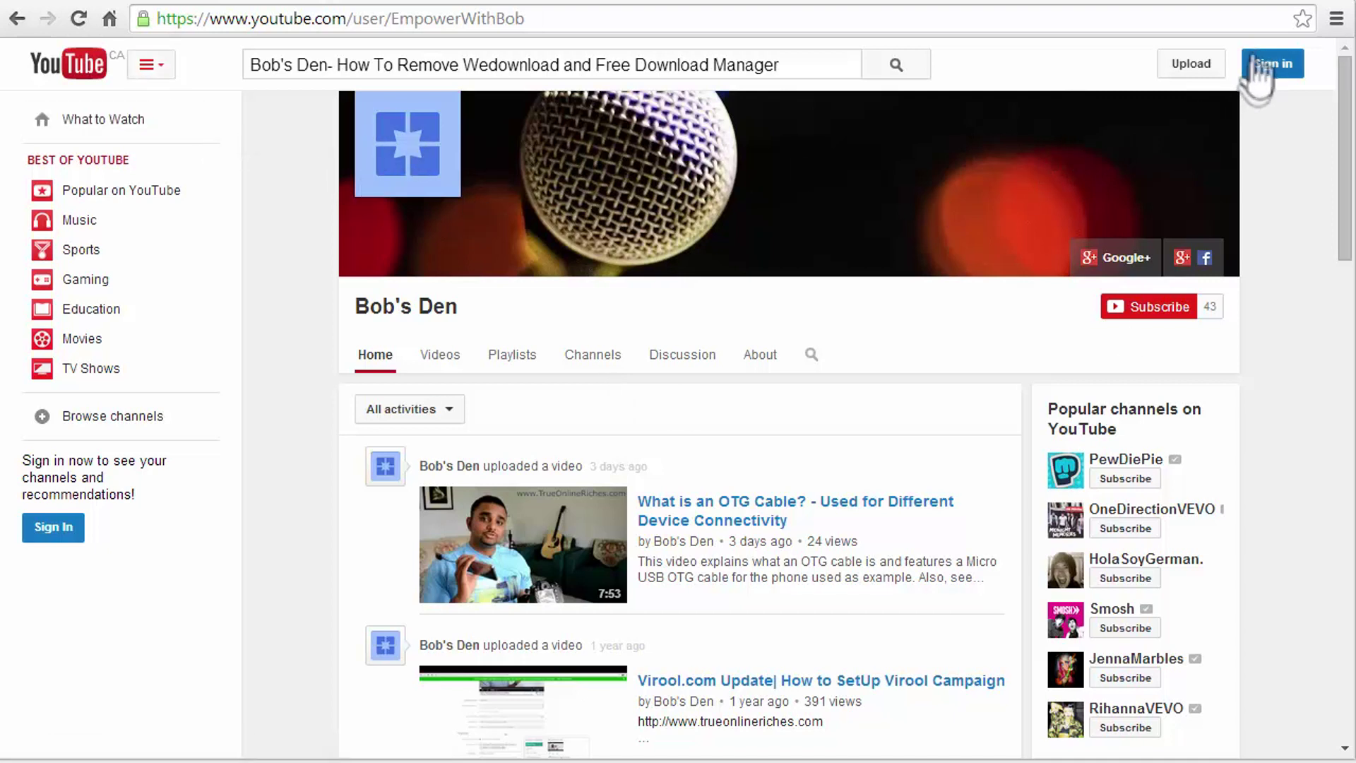
Open a new tab and go to Chrome's list of installed extensions from the main menu
{"action": "left_click", "coordinate": [227, 2]}
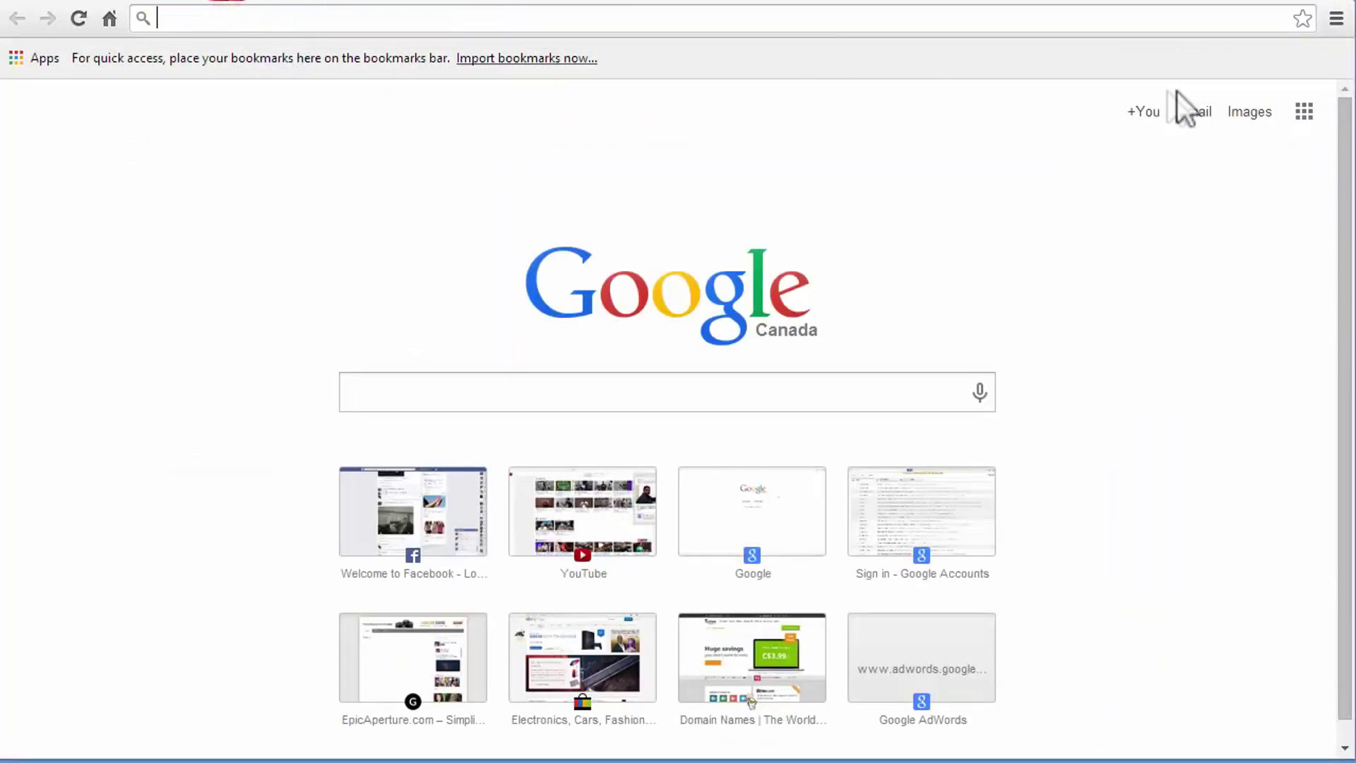
{"action": "left_click", "coordinate": [1336, 21]}
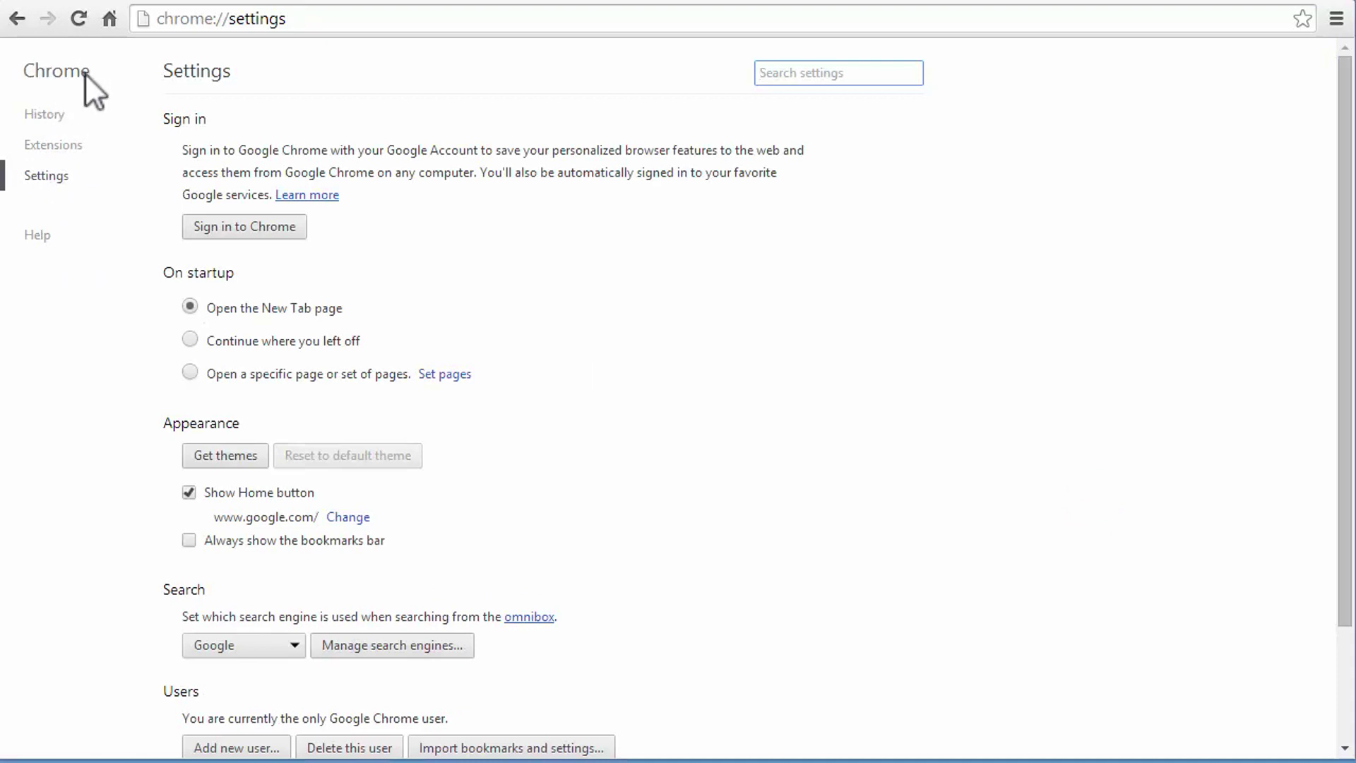
{"action": "left_click", "coordinate": [47, 145]}
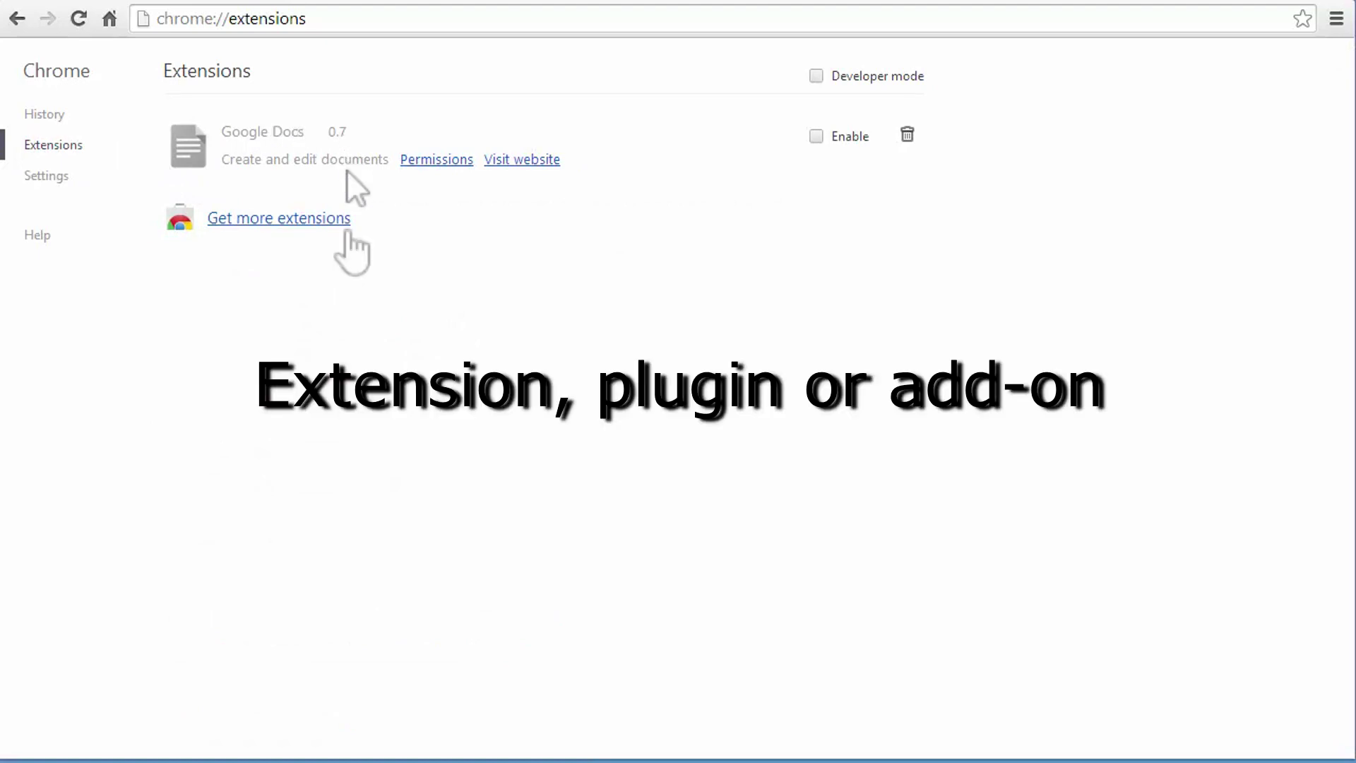
Enable the Google Docs 0.7 extension
{"action": "left_click", "coordinate": [818, 136]}
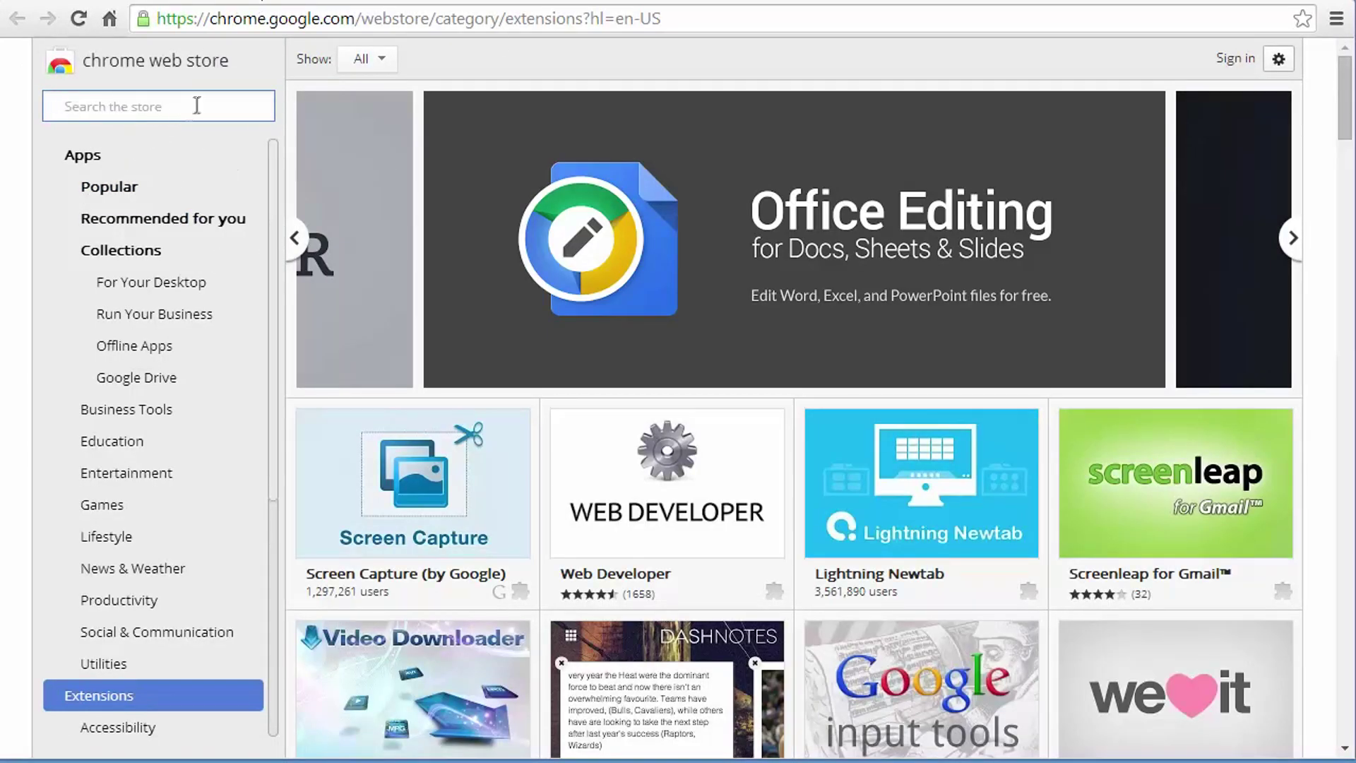
Search the store for 'free download manager', review the results, then clear the search box
{"action": "mouse_move", "coordinate": [879, 485]}
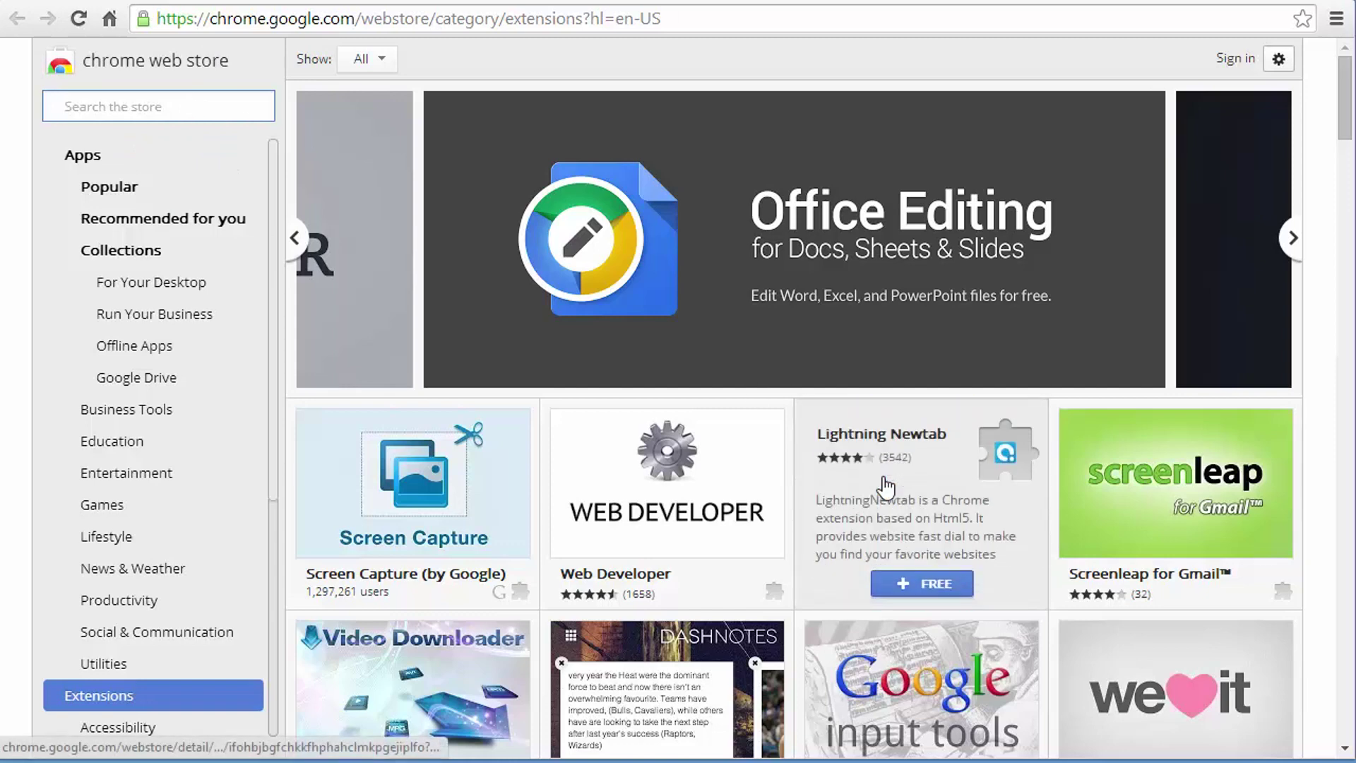
{"action": "type", "text": "free "}
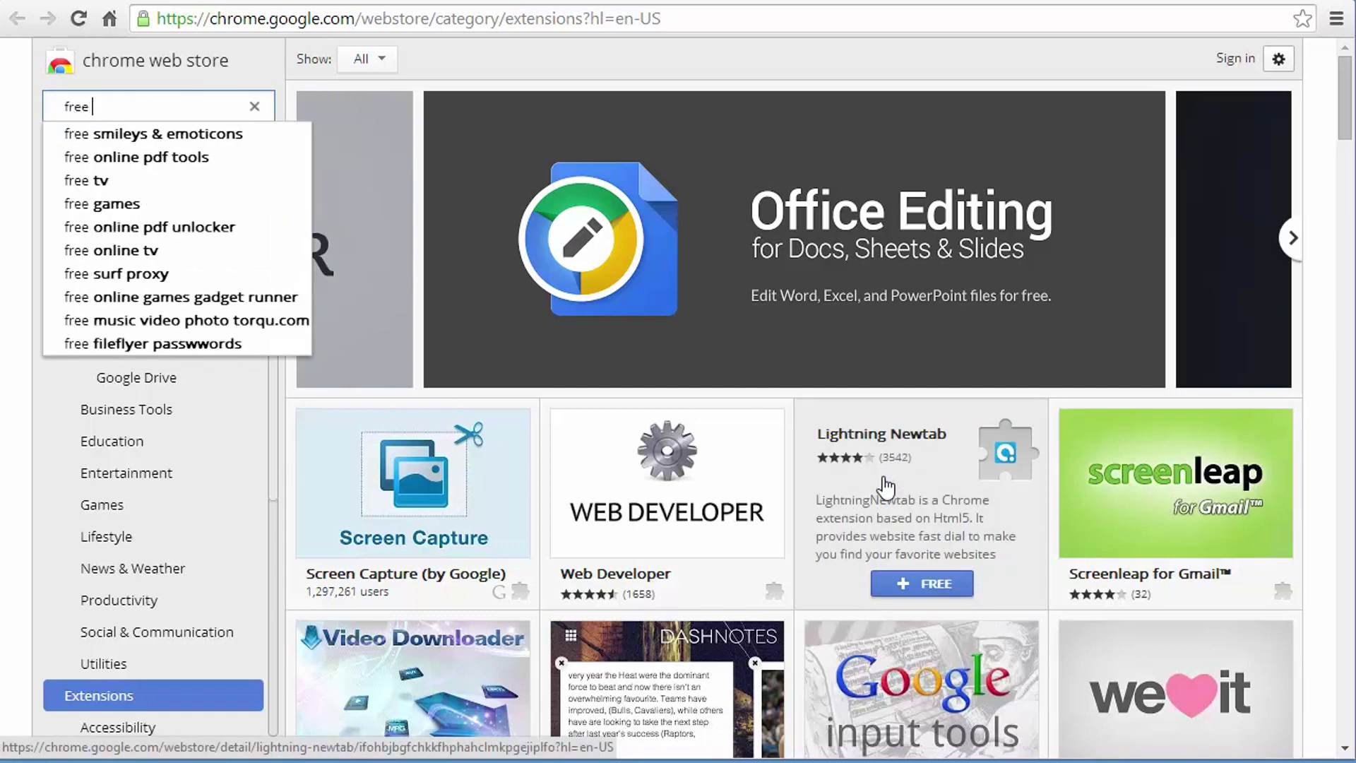
{"action": "type", "text": "download "}
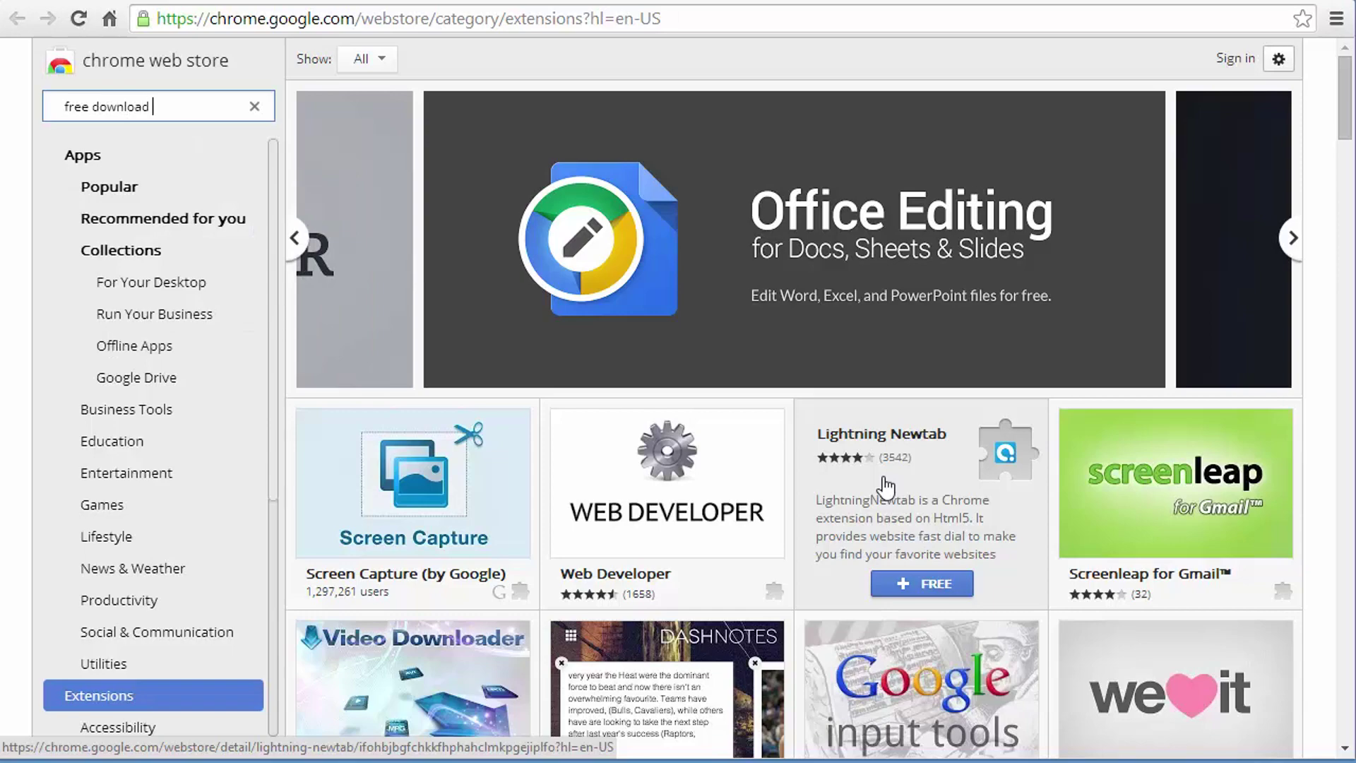
{"action": "type", "text": "manager"}
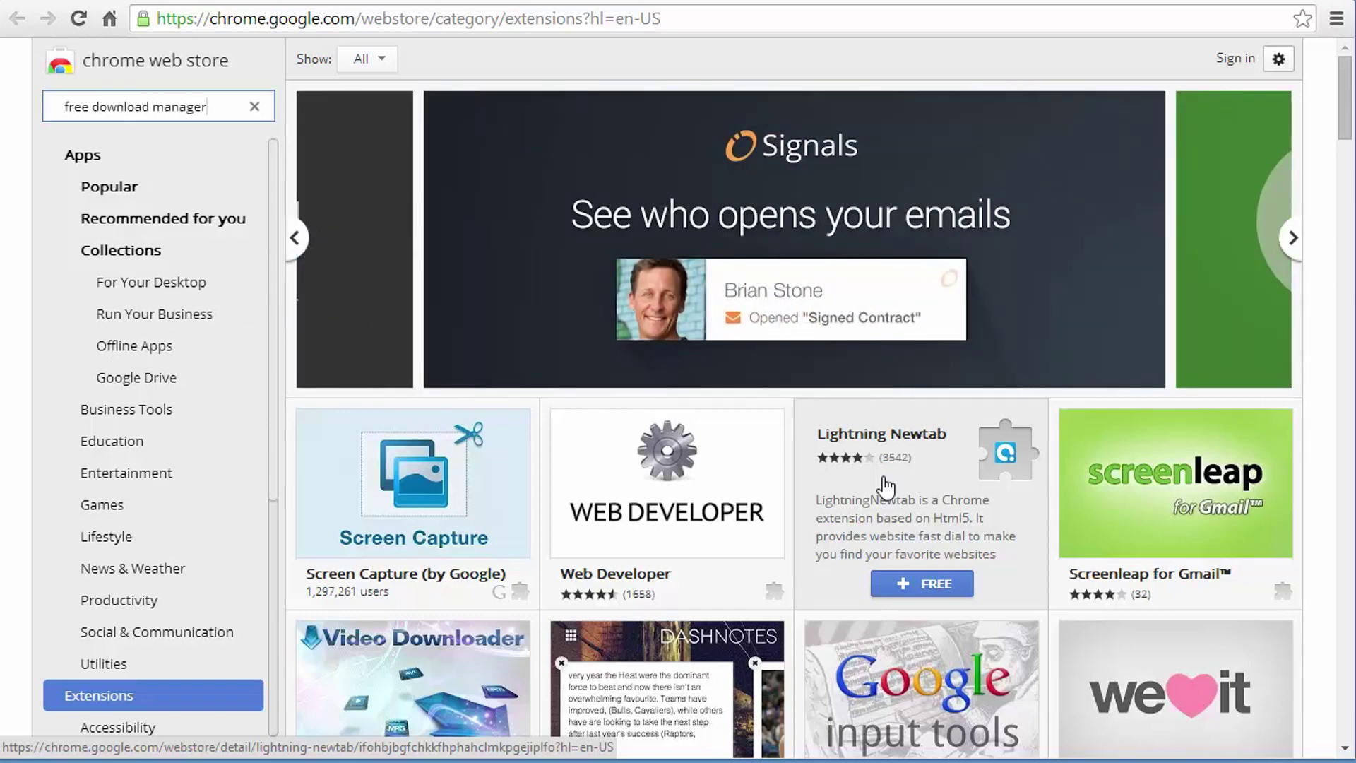
{"action": "key", "text": "Return"}
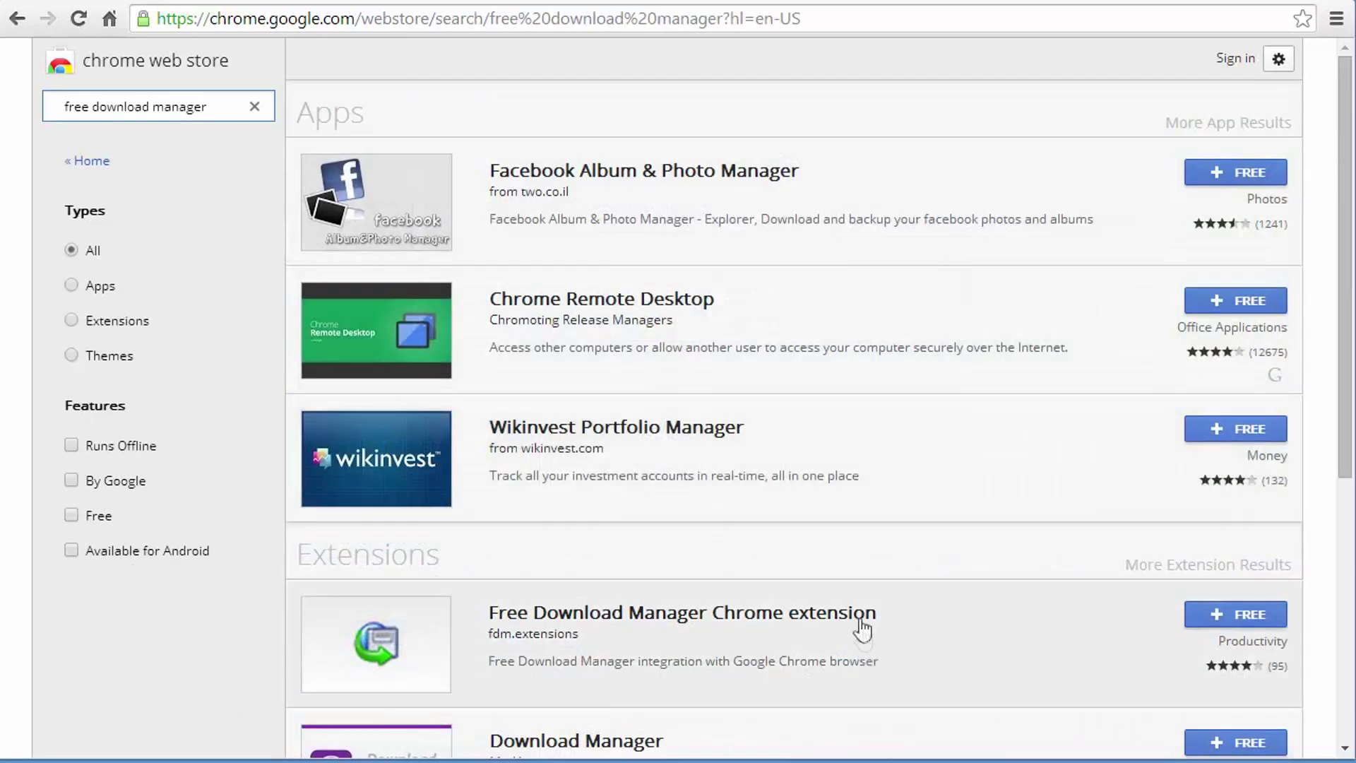
{"action": "scroll", "coordinate": [863, 638], "scroll_direction": "down", "scroll_amount": 2}
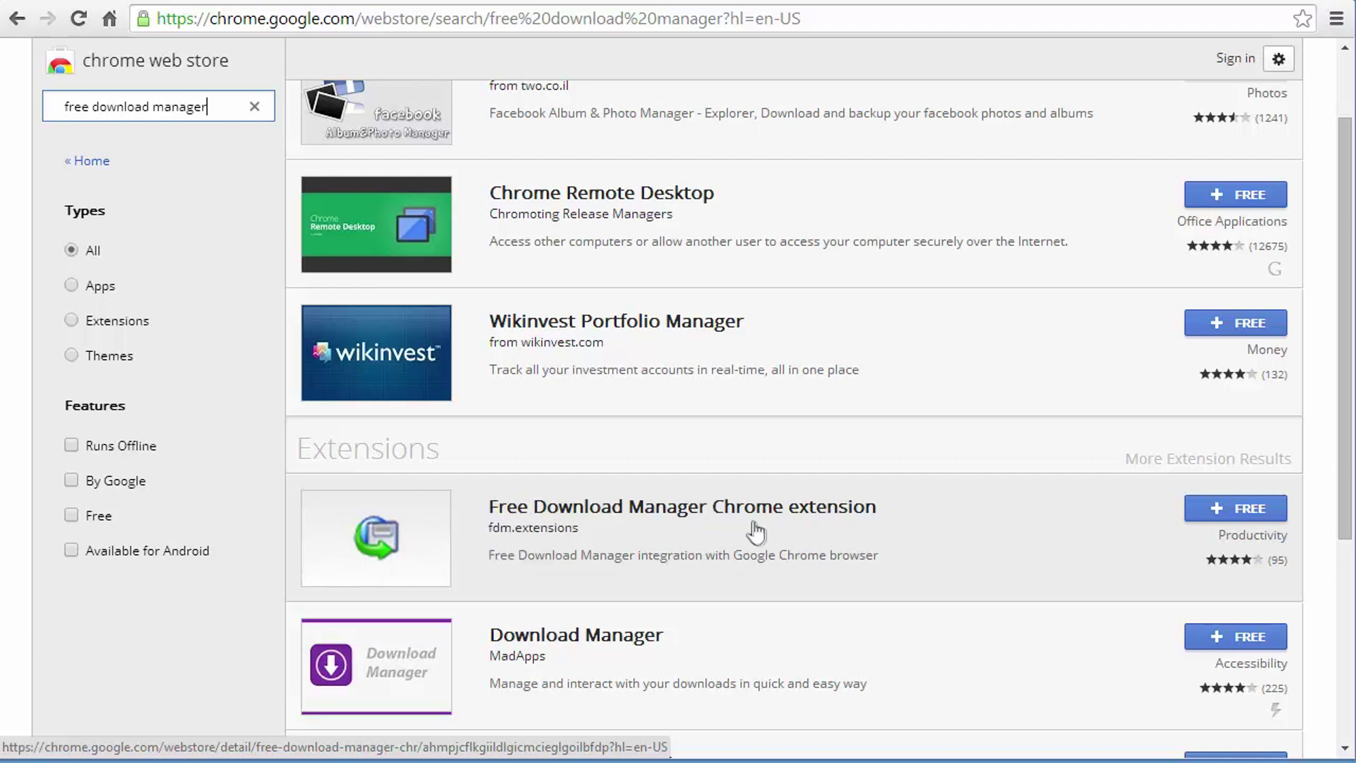
{"action": "scroll", "coordinate": [752, 531], "scroll_direction": "up", "scroll_amount": 2}
{"action": "left_click", "coordinate": [255, 106]}
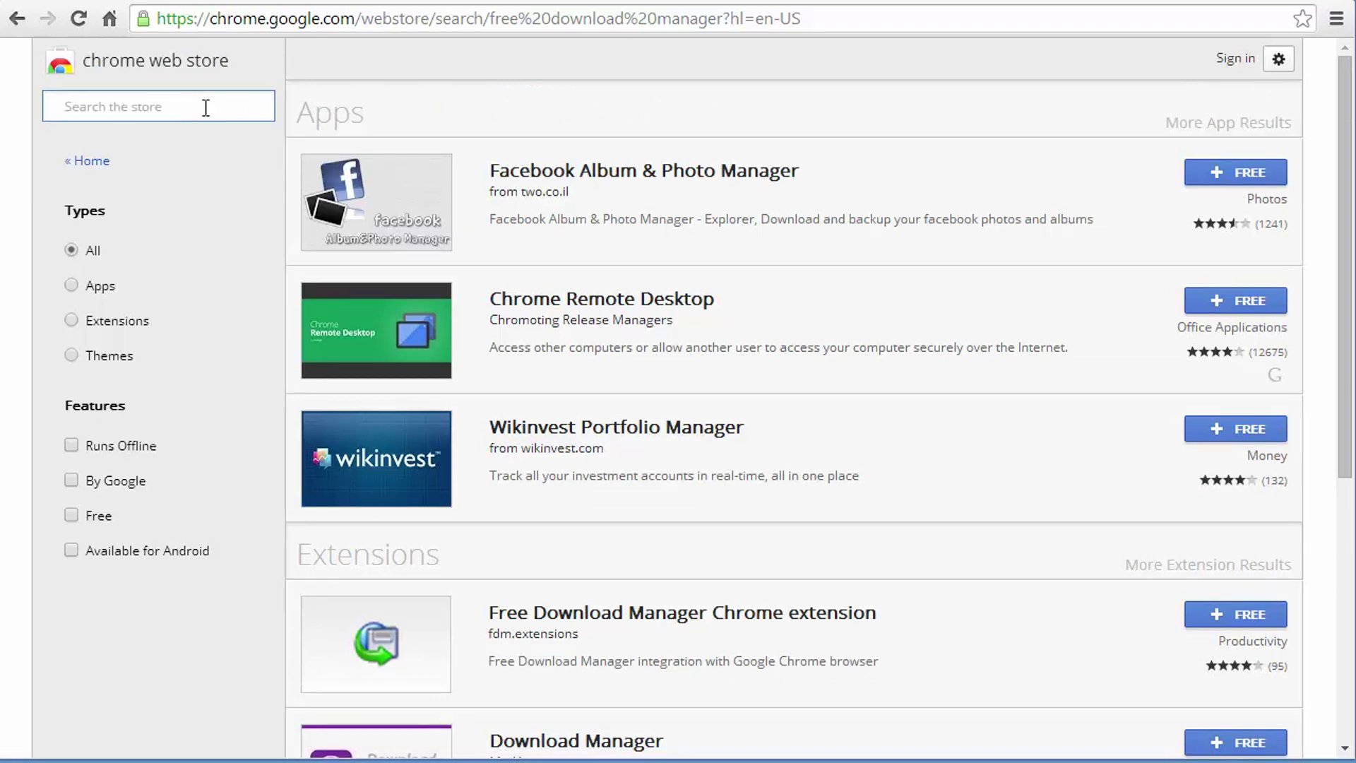
Search the Chrome Web Store for 'wedownload' and scroll through the results
{"action": "type", "text": "wed"}
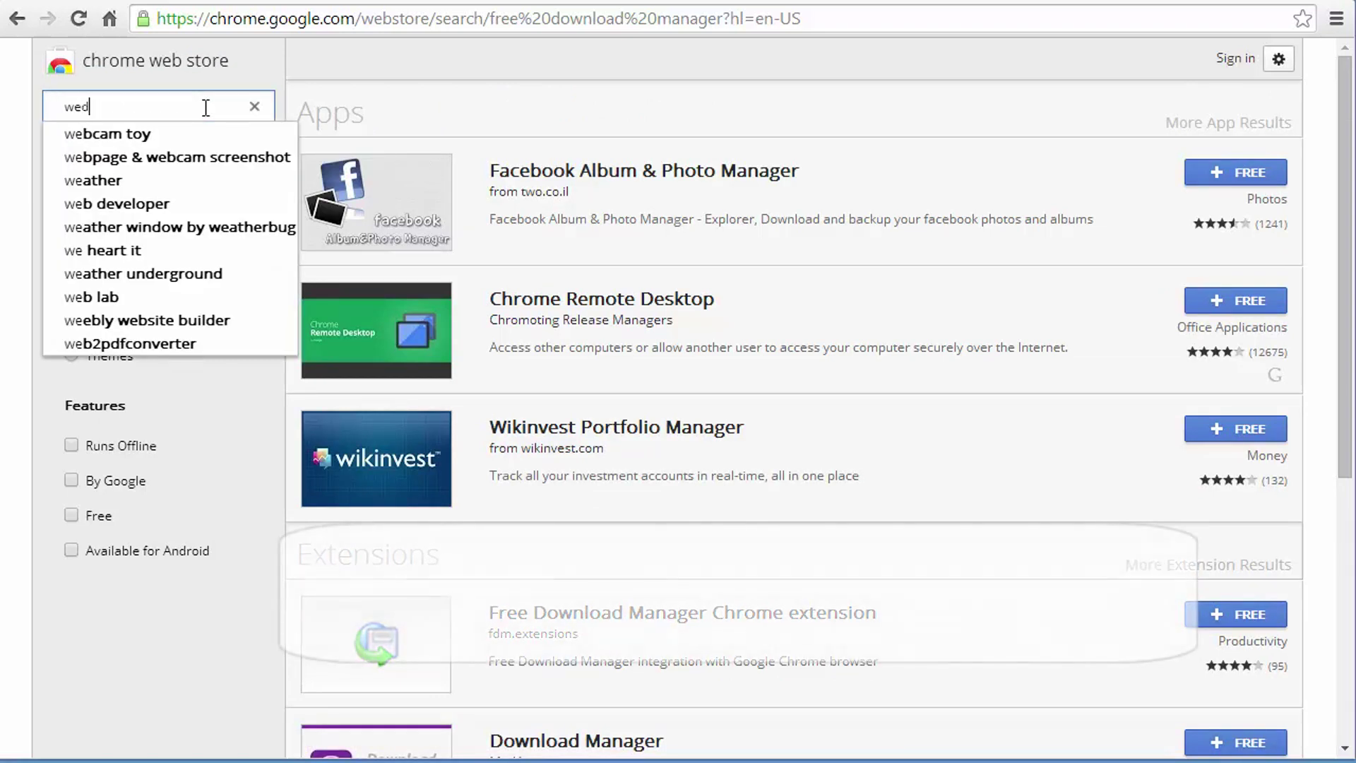
{"action": "type", "text": "ownload"}
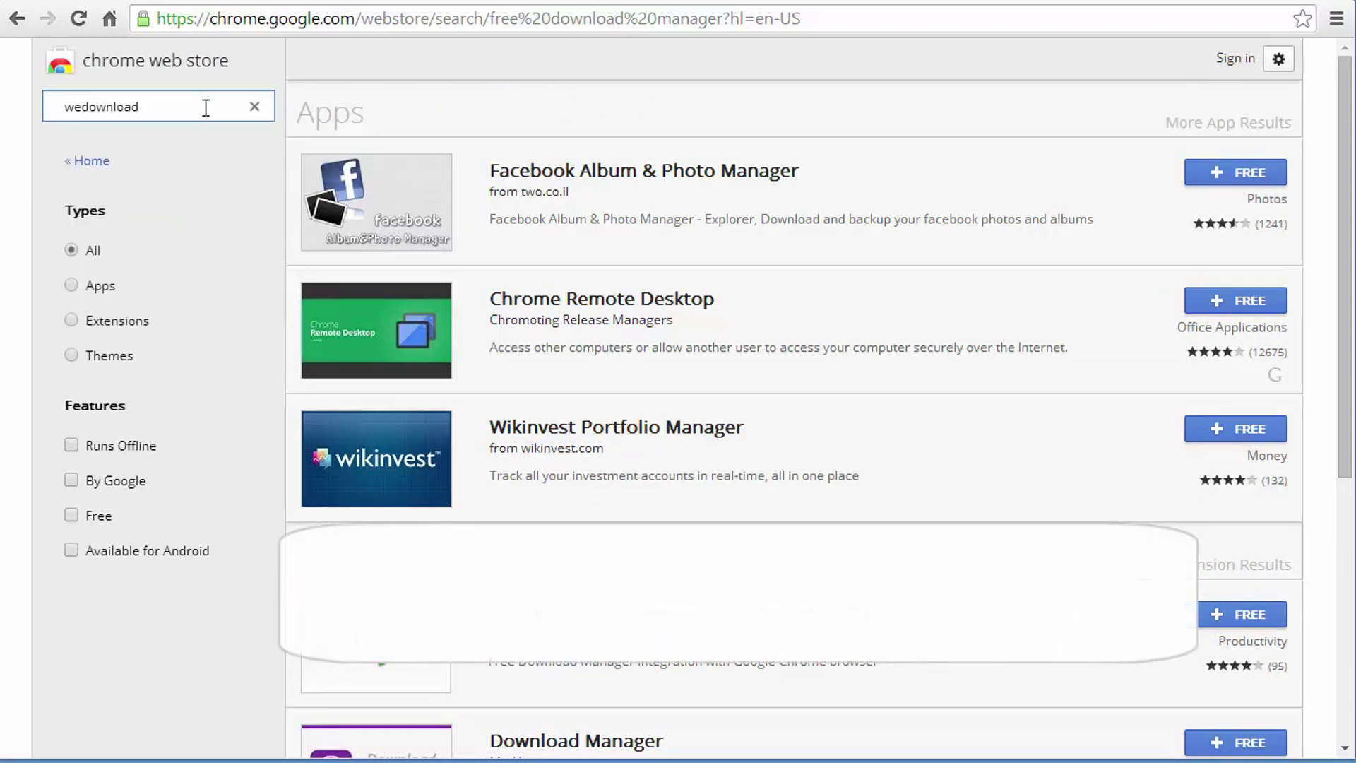
{"action": "key", "text": "Return"}
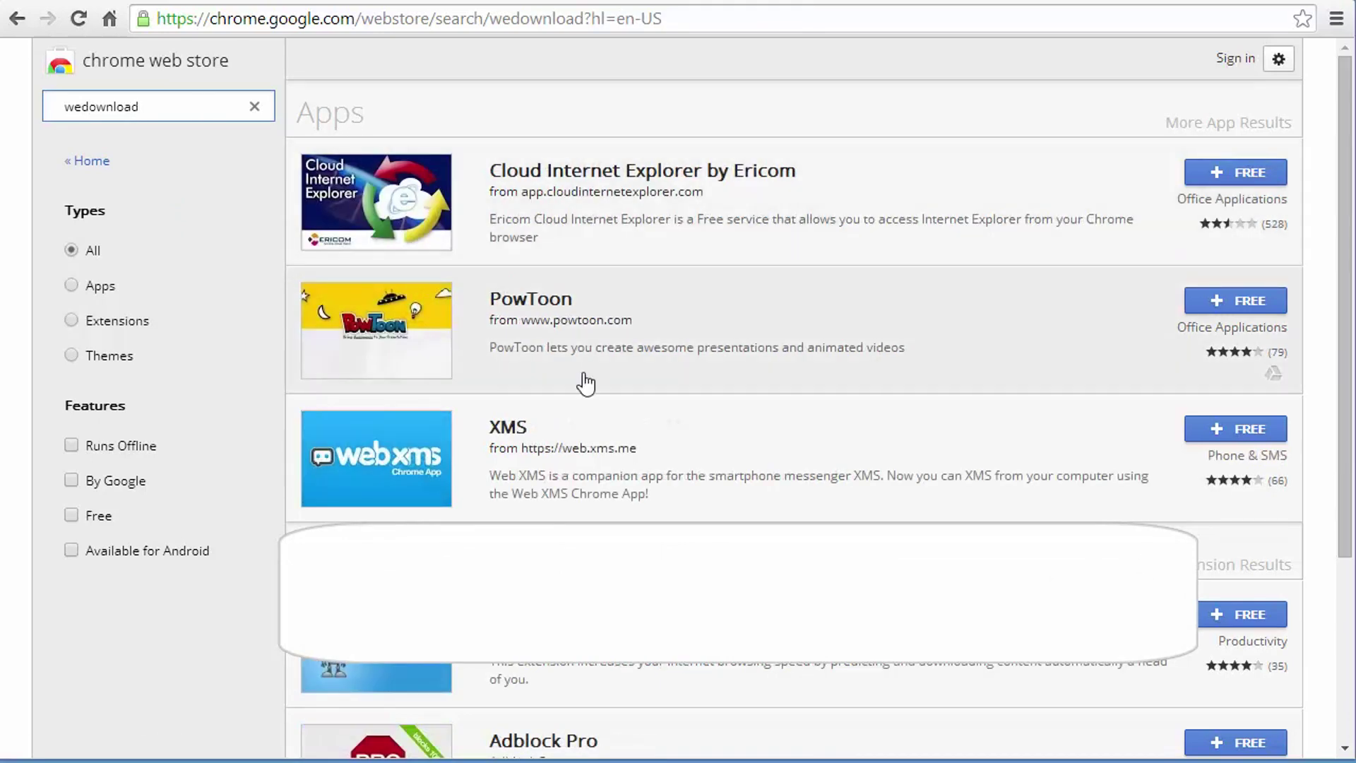
{"action": "scroll", "coordinate": [680, 436], "scroll_direction": "down", "scroll_amount": 3}
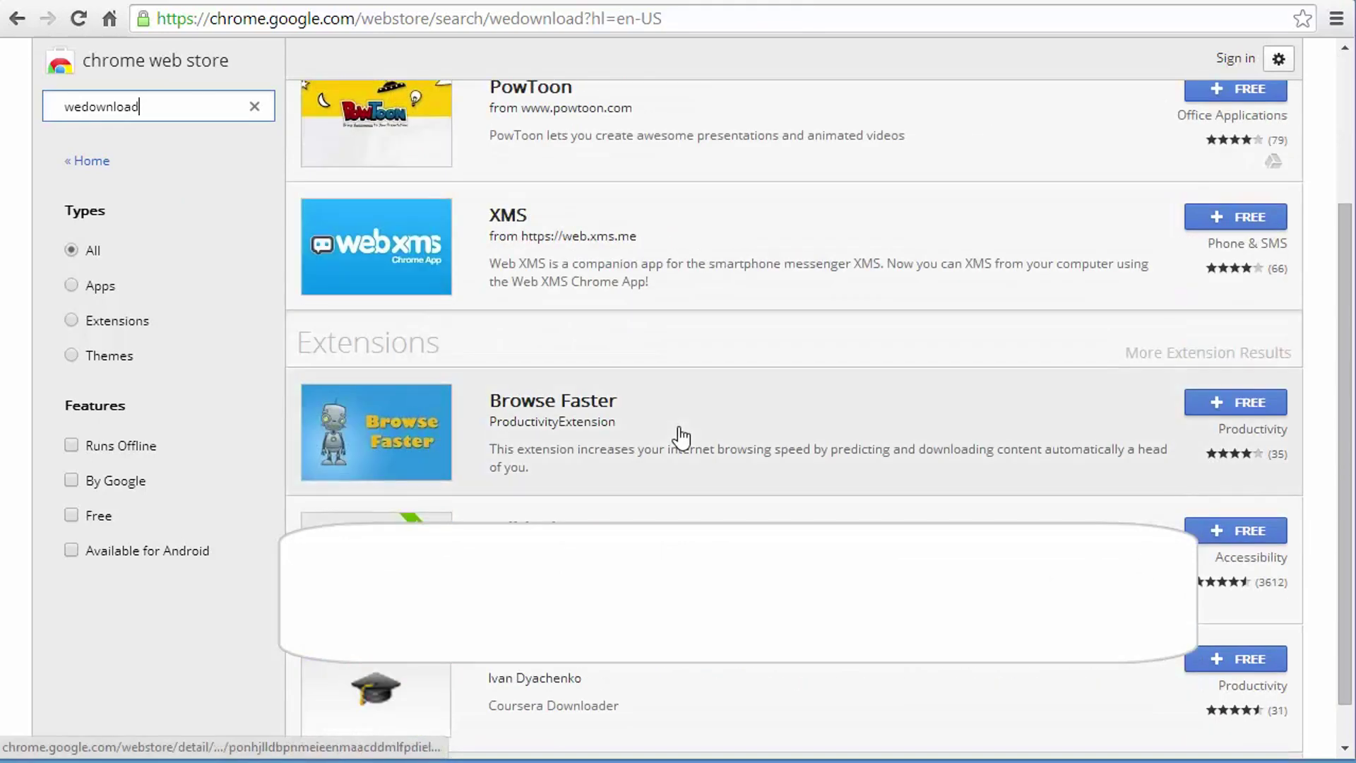
{"action": "scroll", "coordinate": [662, 429], "scroll_direction": "down", "scroll_amount": 1}
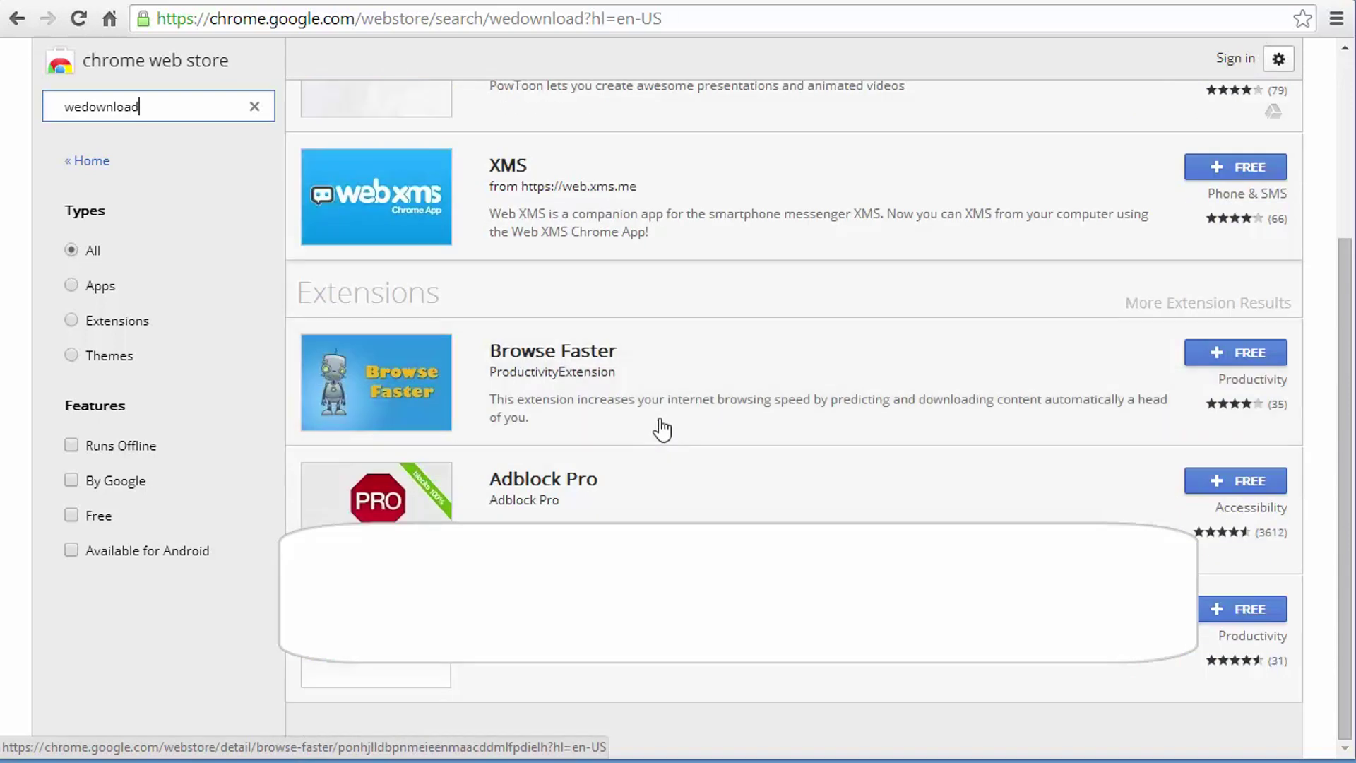
{"action": "left_click_drag", "start_coordinate": [1350, 554], "coordinate": [1323, 282]}
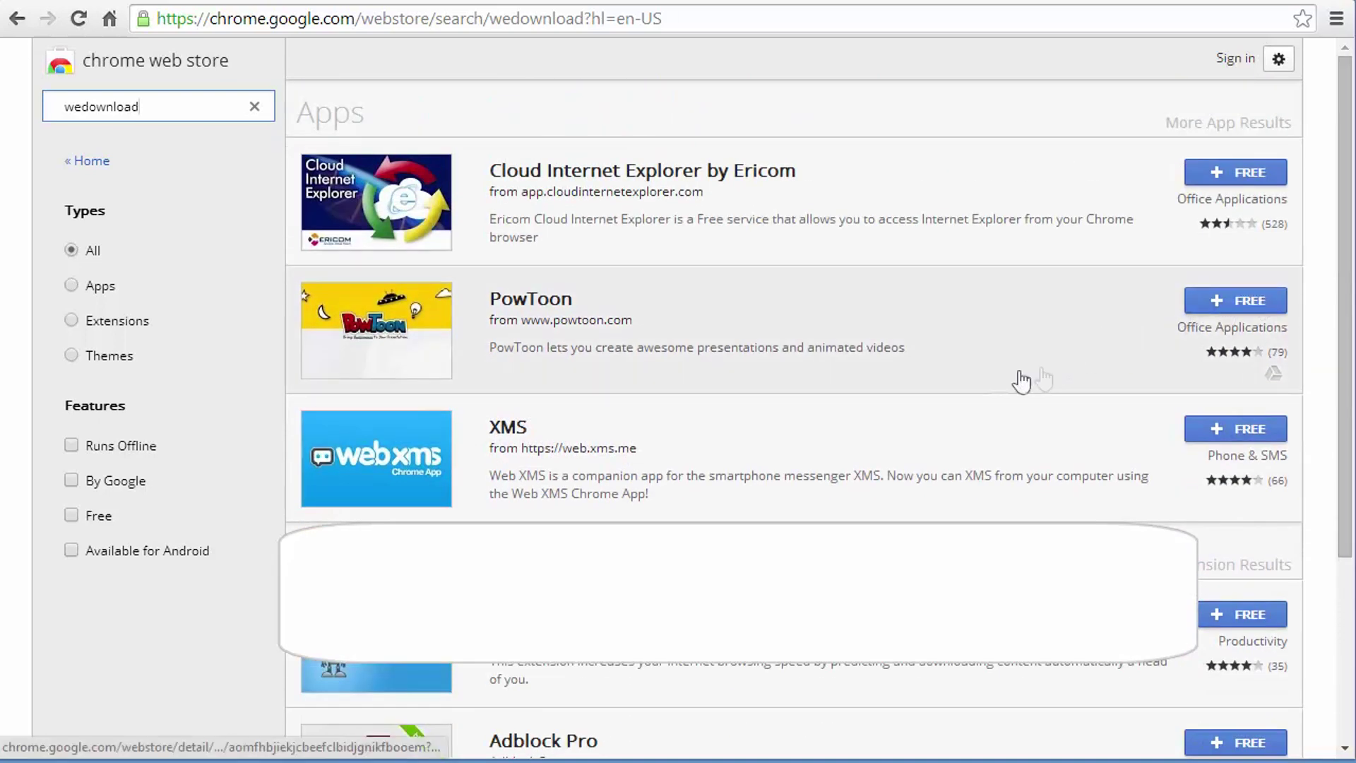
{"action": "scroll", "coordinate": [794, 297], "scroll_direction": "down", "scroll_amount": 3}
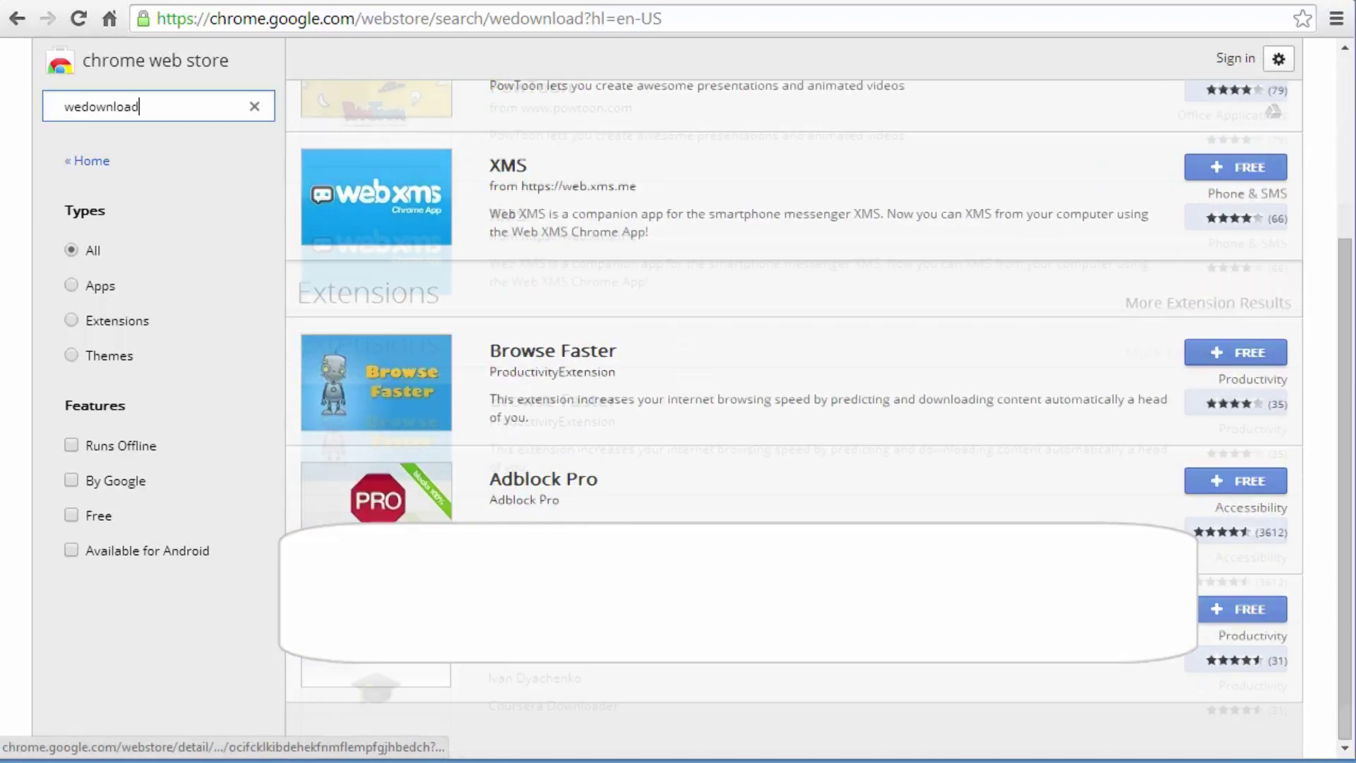
{"action": "scroll", "coordinate": [794, 296], "scroll_direction": "up", "scroll_amount": 3}
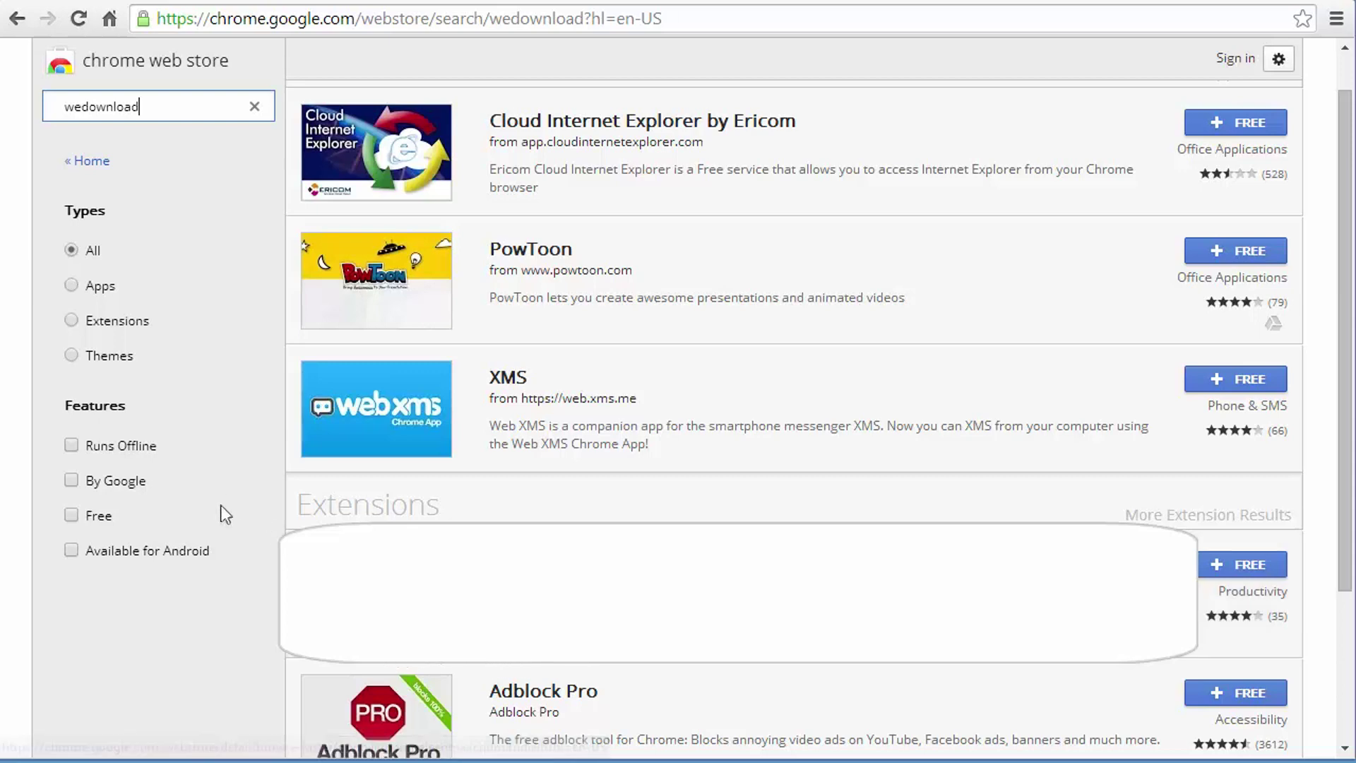
{"action": "scroll", "coordinate": [221, 510], "scroll_direction": "up", "scroll_amount": 1}
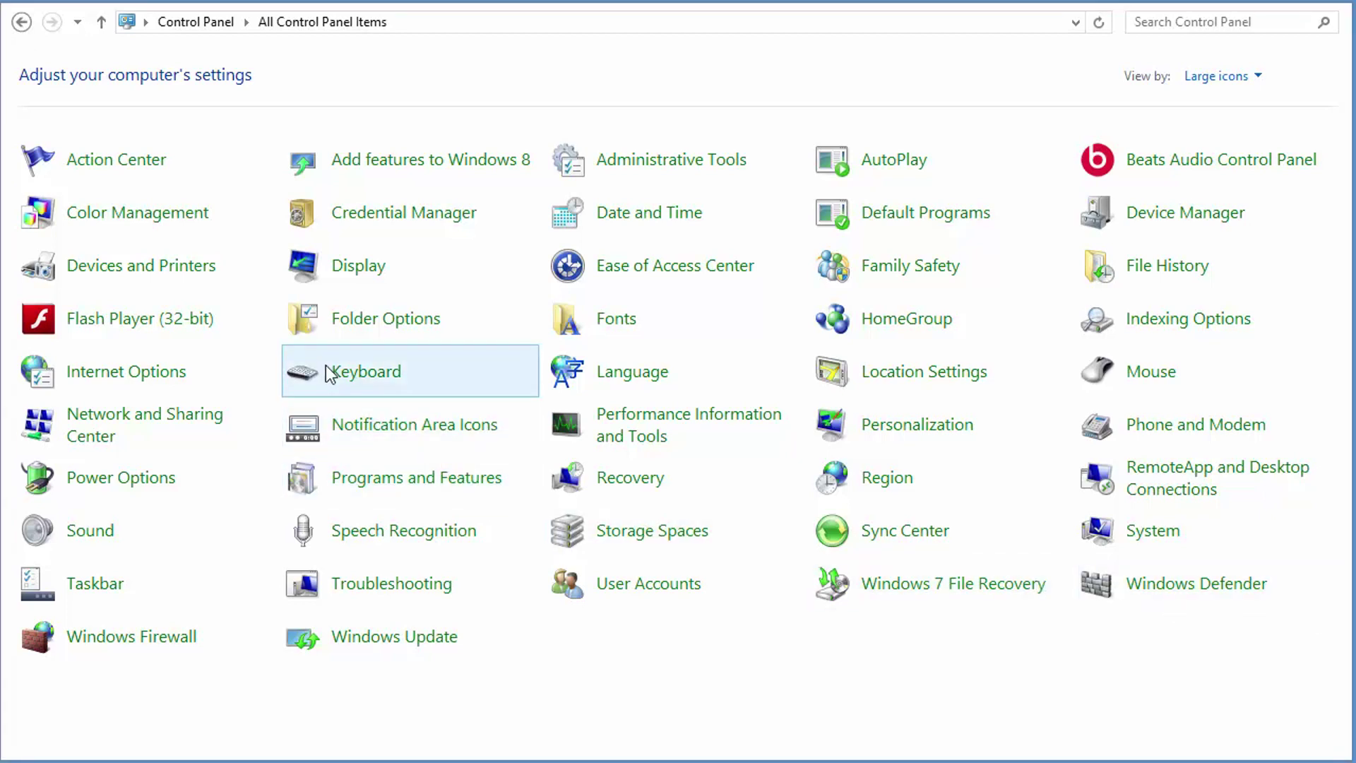
Open Programs and Features to see the 46 installed programs
{"action": "left_click", "coordinate": [412, 487]}
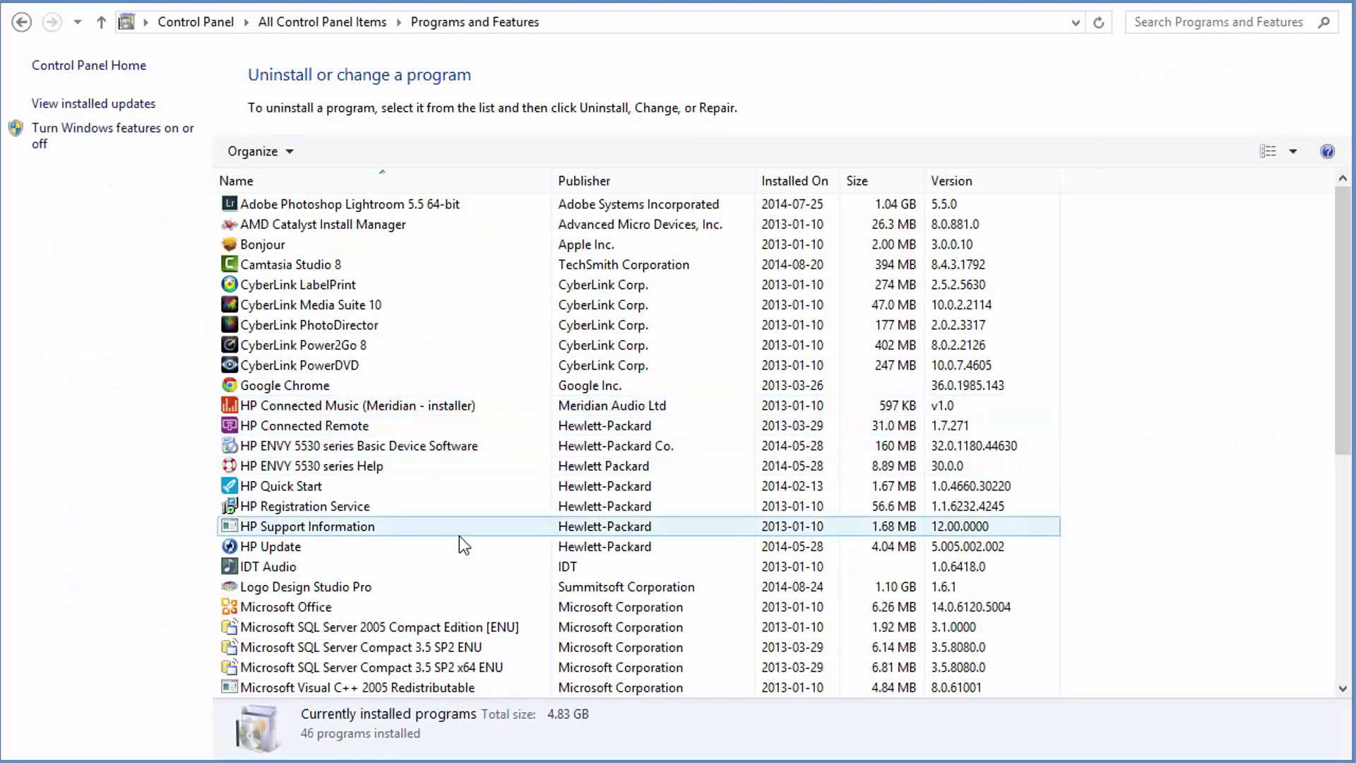
{"action": "scroll", "coordinate": [464, 528], "scroll_direction": "down", "scroll_amount": 7}
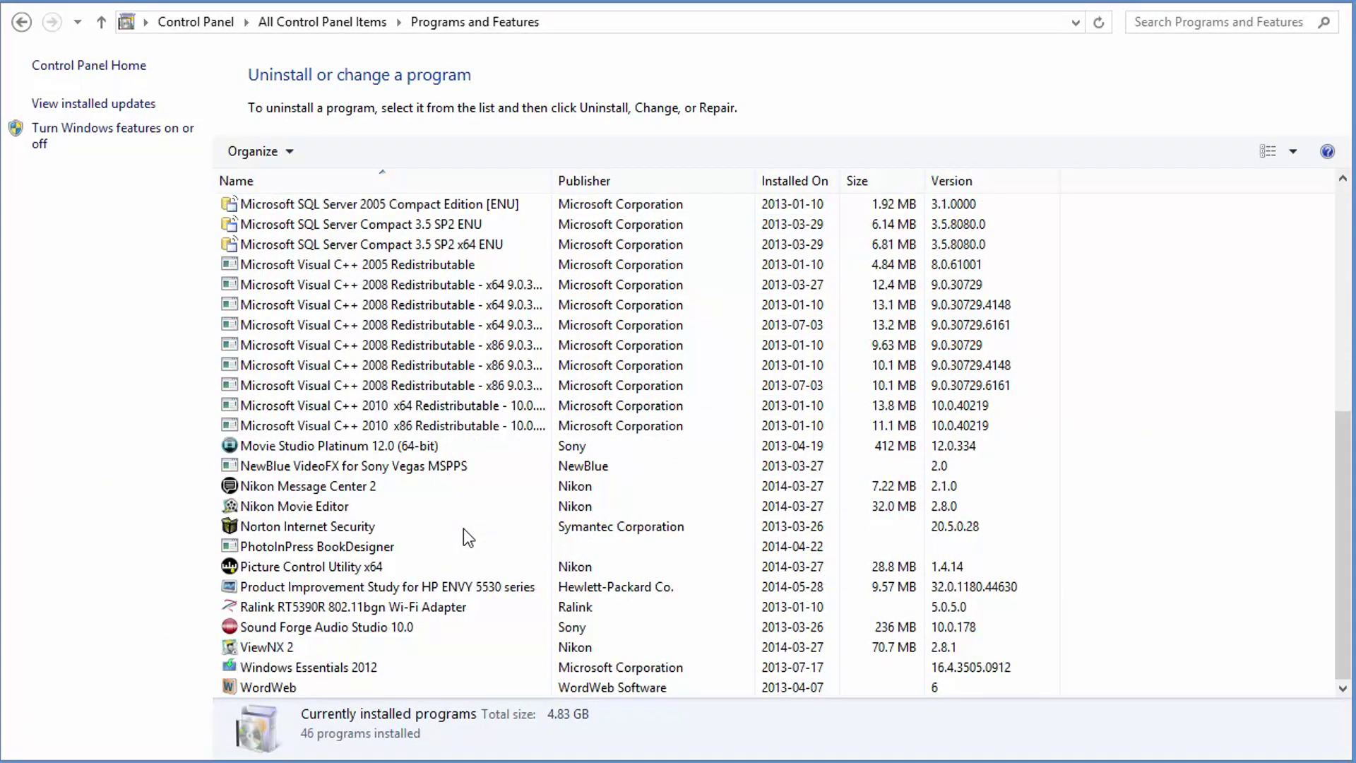
{"action": "scroll", "coordinate": [464, 528], "scroll_direction": "up", "scroll_amount": 6}
{"action": "scroll", "coordinate": [463, 529], "scroll_direction": "up", "scroll_amount": 1}
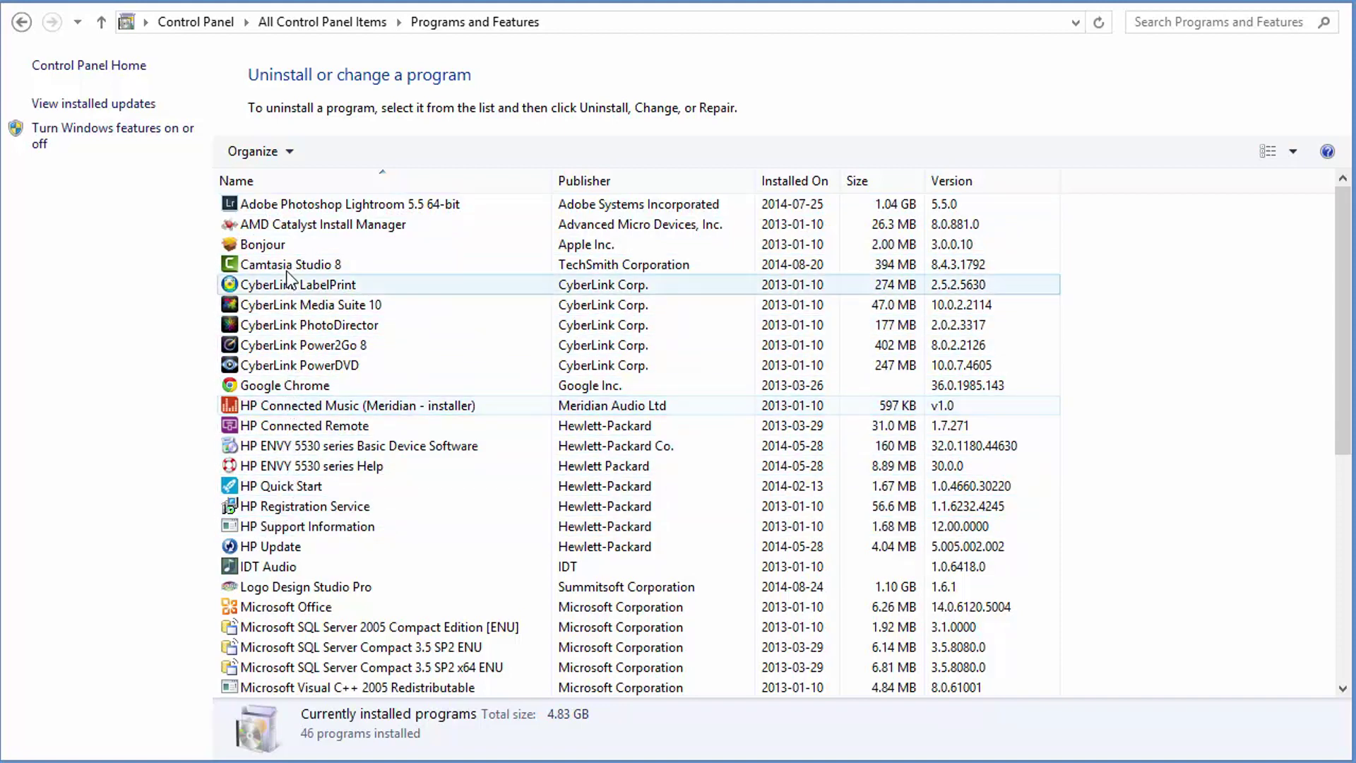
{"action": "scroll", "coordinate": [273, 538], "scroll_direction": "down", "scroll_amount": 4}
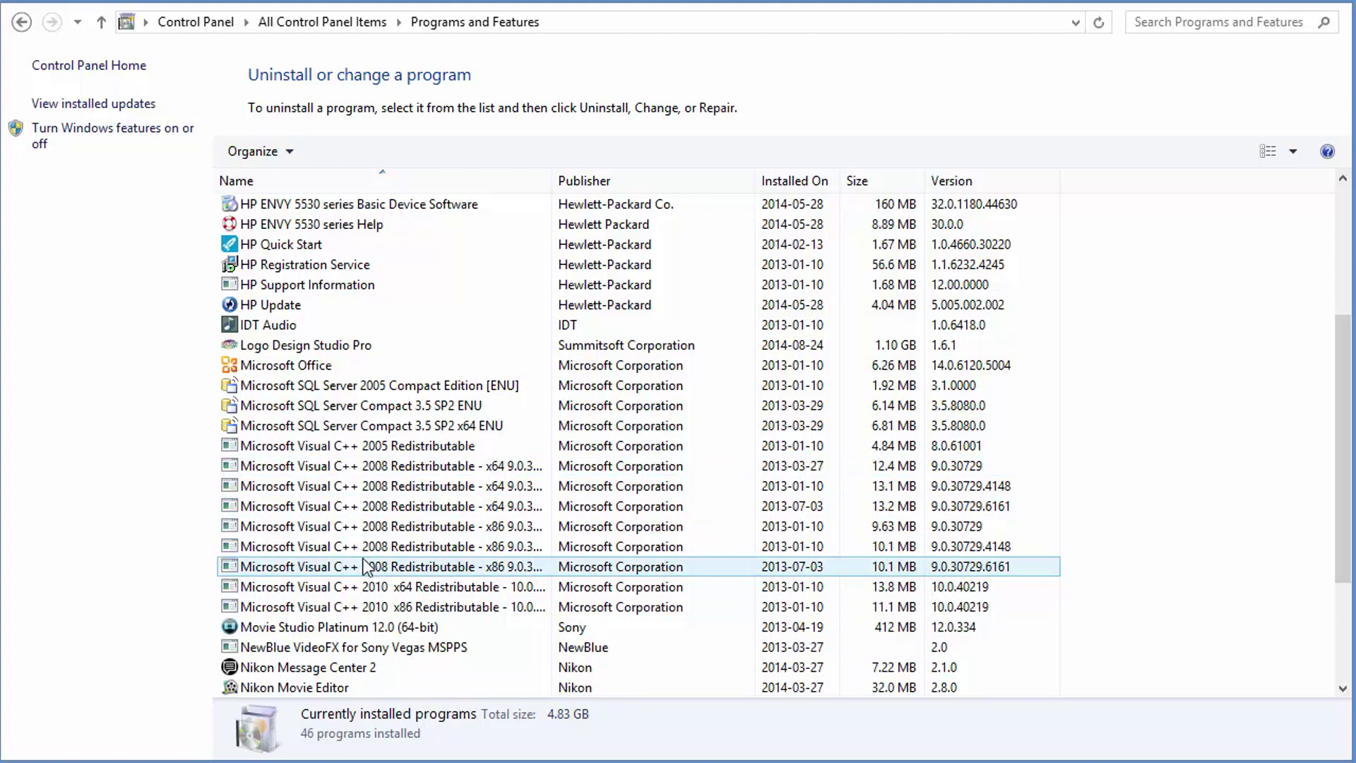
{"action": "scroll", "coordinate": [381, 562], "scroll_direction": "down", "scroll_amount": 3}
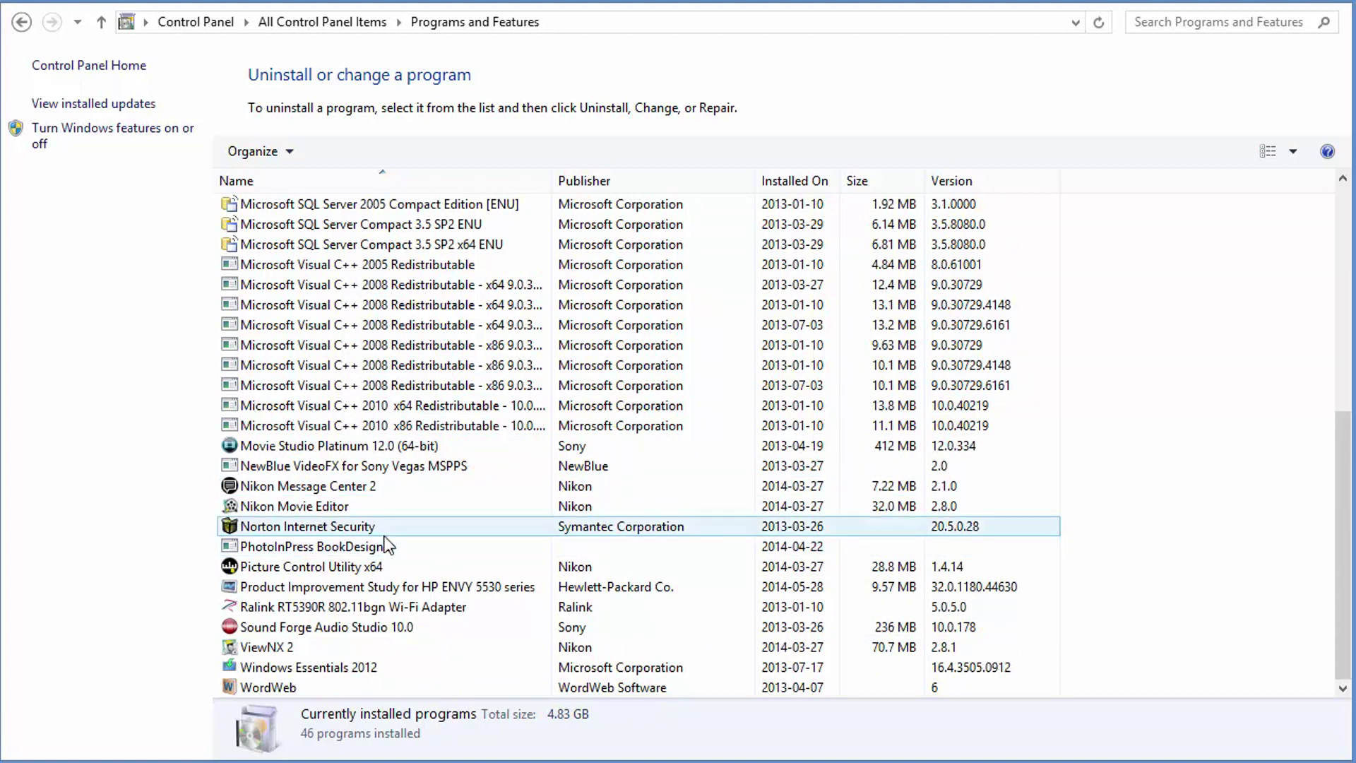
{"action": "scroll", "coordinate": [378, 495], "scroll_direction": "up", "scroll_amount": 7}
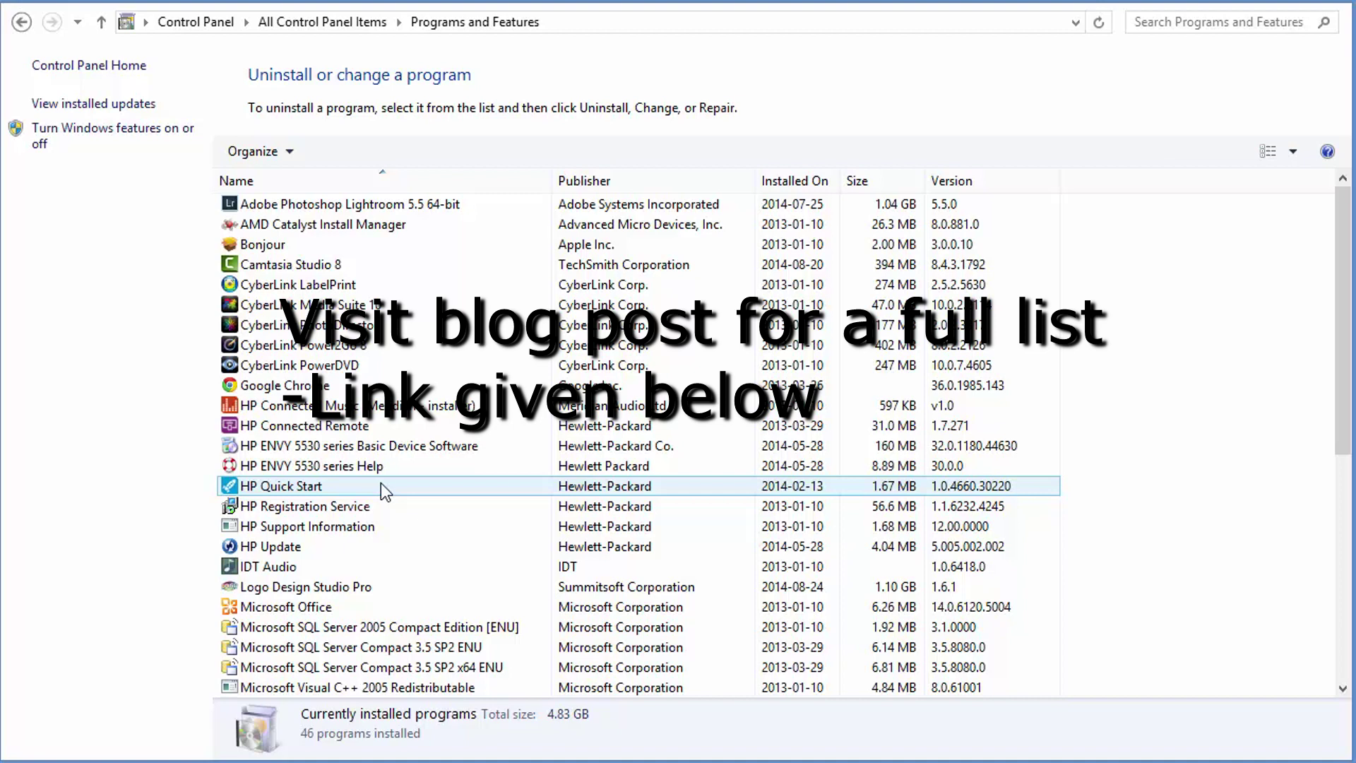
{"action": "left_click", "coordinate": [327, 545]}
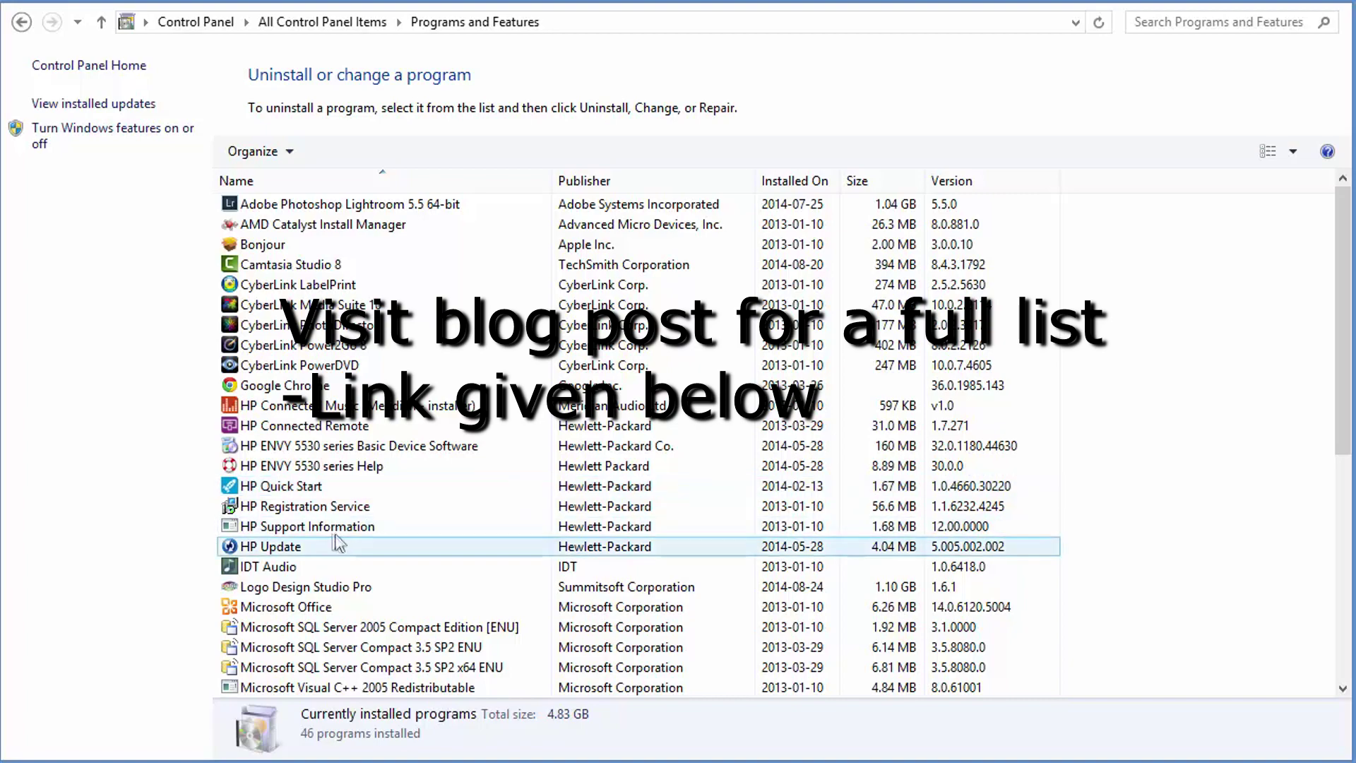
{"action": "scroll", "coordinate": [337, 544], "scroll_direction": "down", "scroll_amount": 2}
{"action": "left_click", "coordinate": [359, 494]}
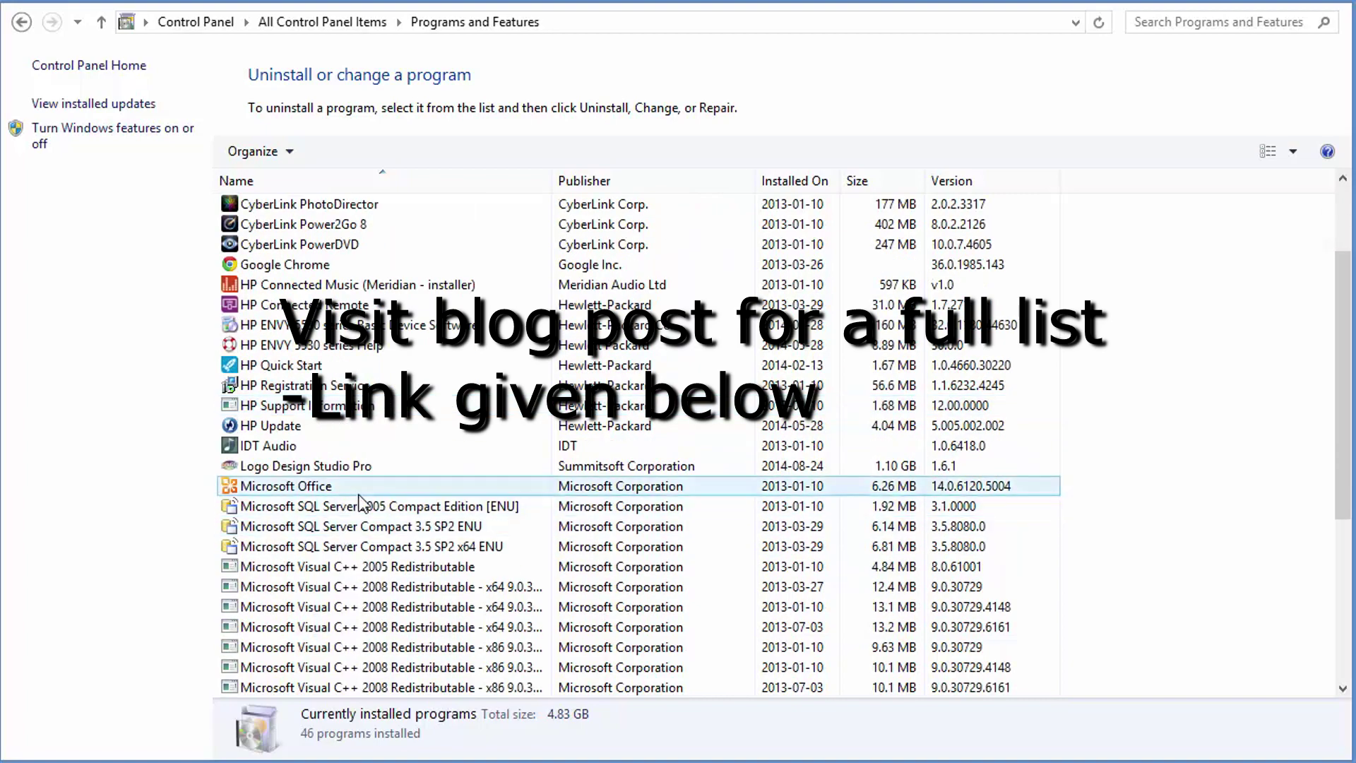
{"action": "scroll", "coordinate": [357, 498], "scroll_direction": "down", "scroll_amount": 5}
{"action": "left_click", "coordinate": [351, 493]}
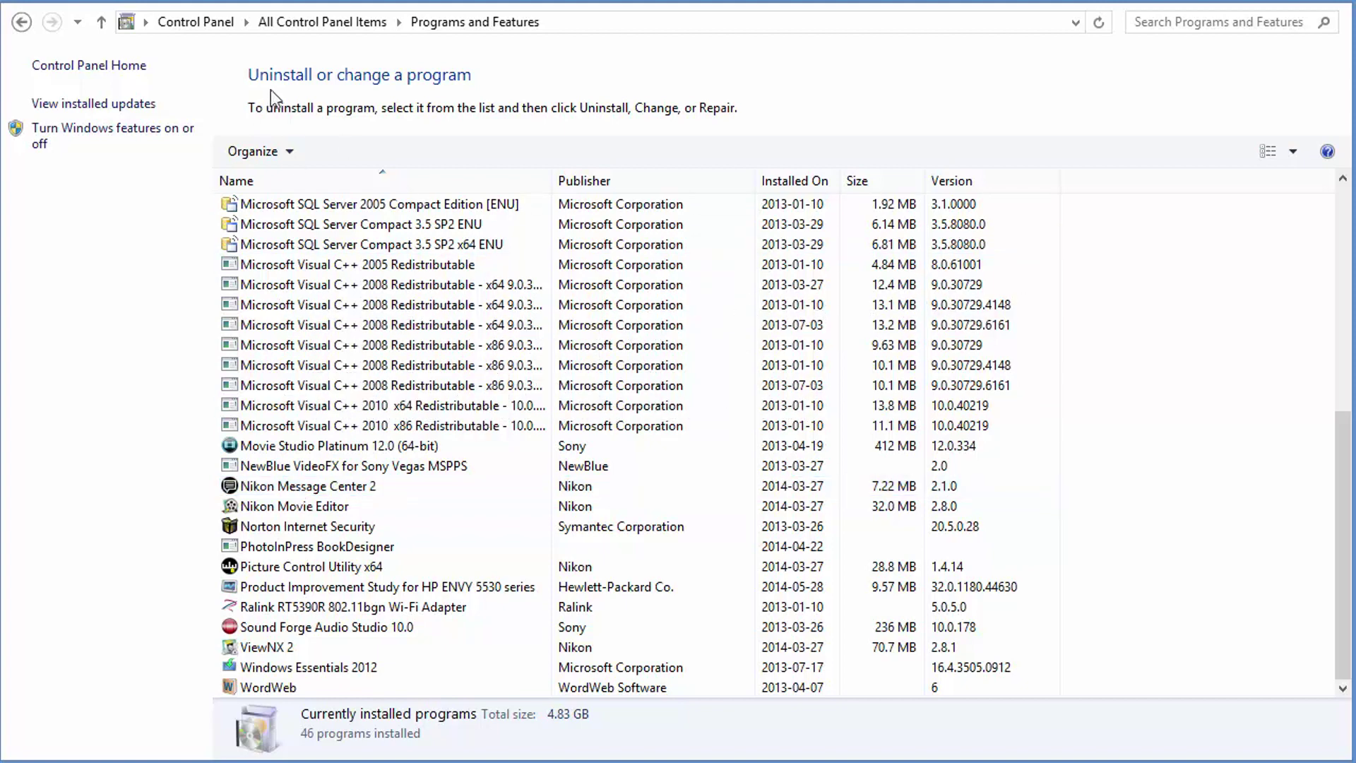
{"action": "left_click", "coordinate": [275, 387]}
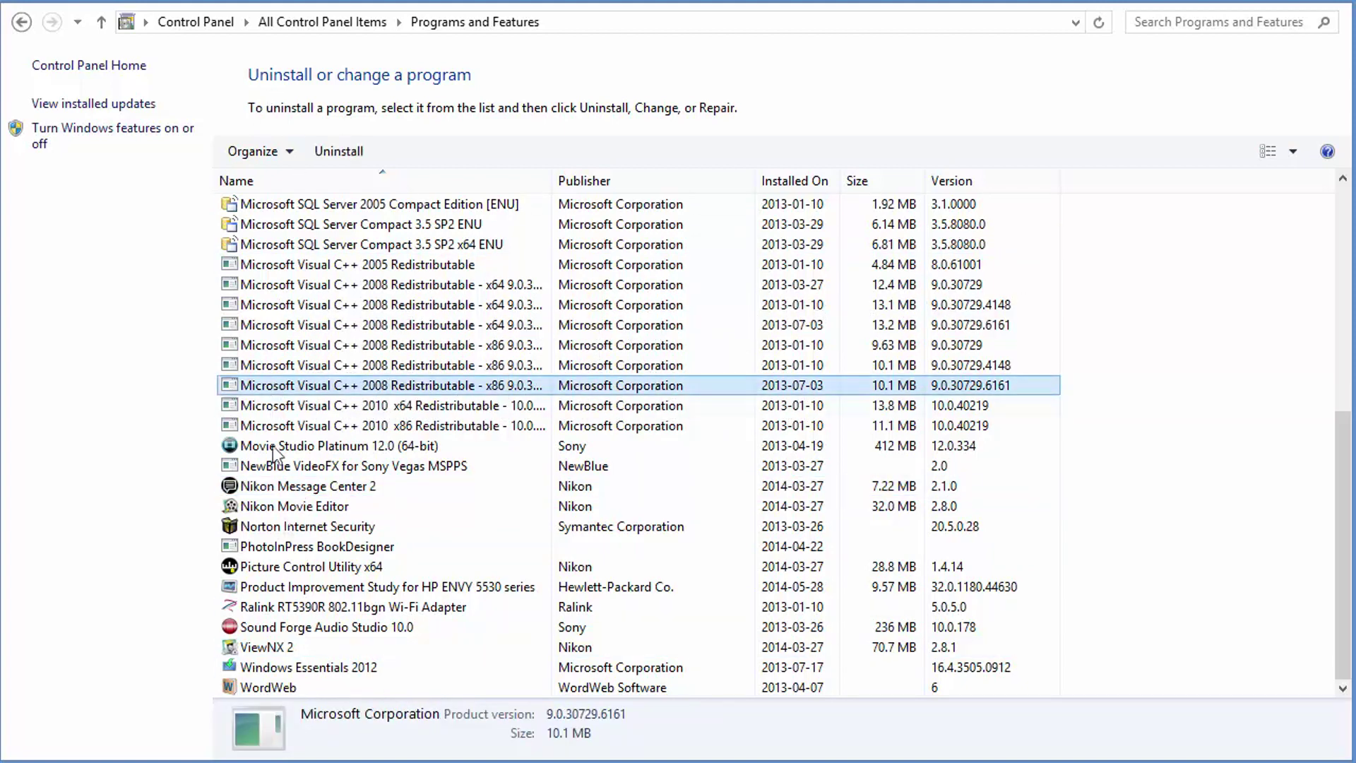
{"action": "left_click", "coordinate": [267, 529]}
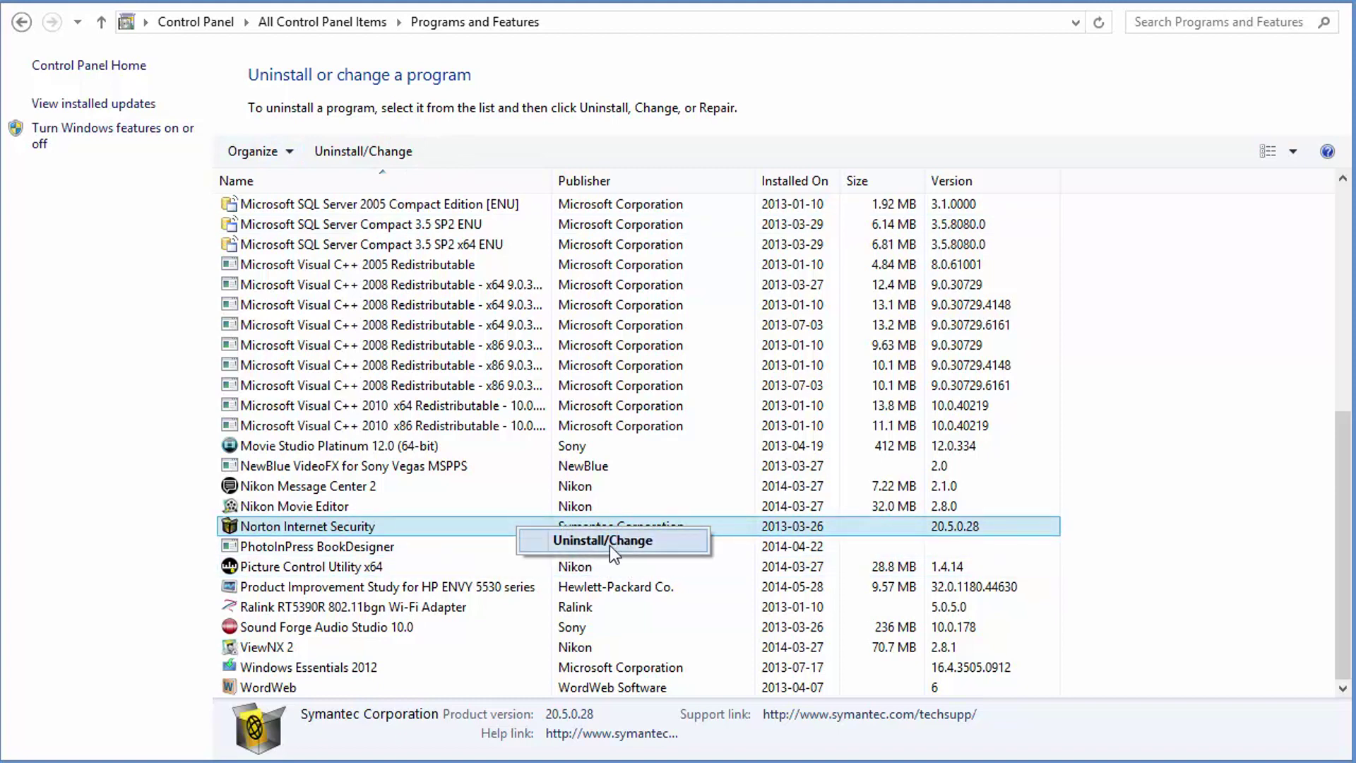
{"action": "left_click", "coordinate": [1319, 426]}
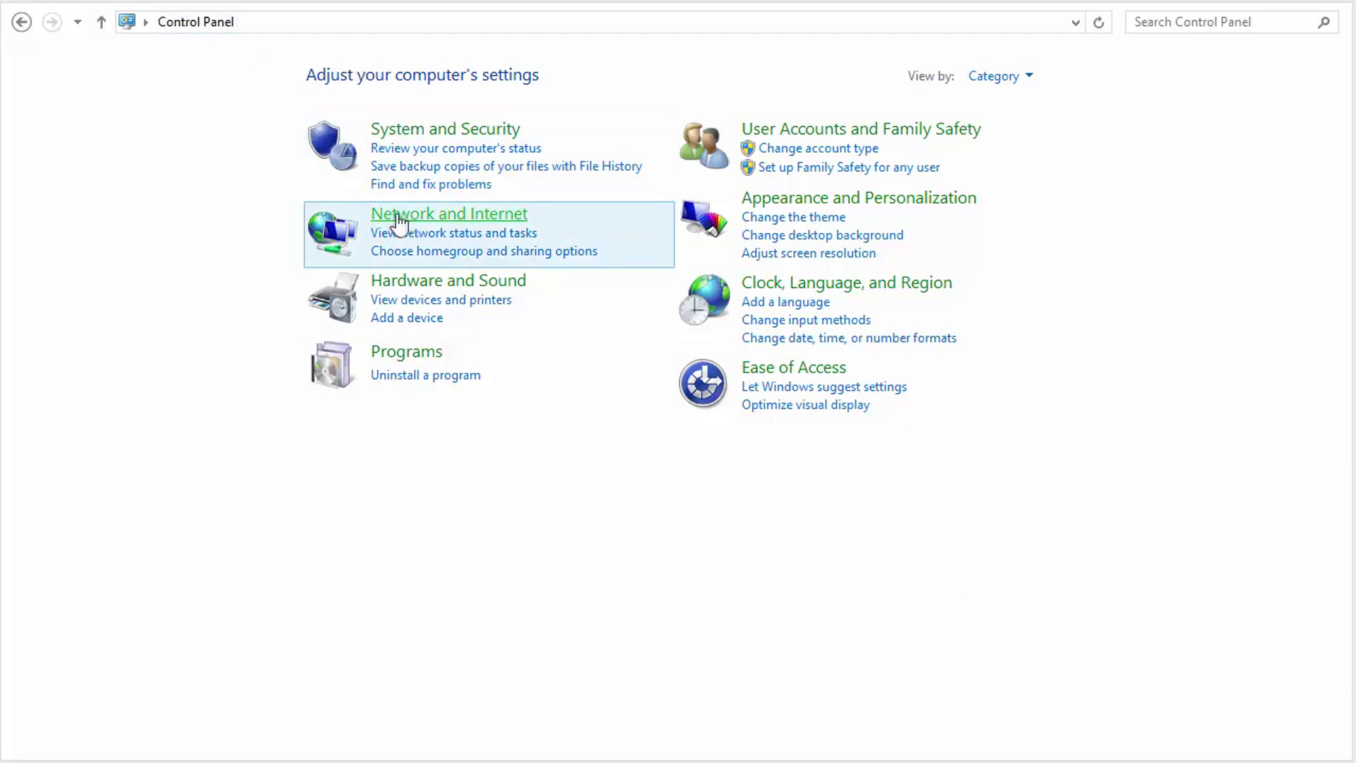
Go to the Network and Internet category of Control Panel
{"action": "left_click", "coordinate": [502, 219]}
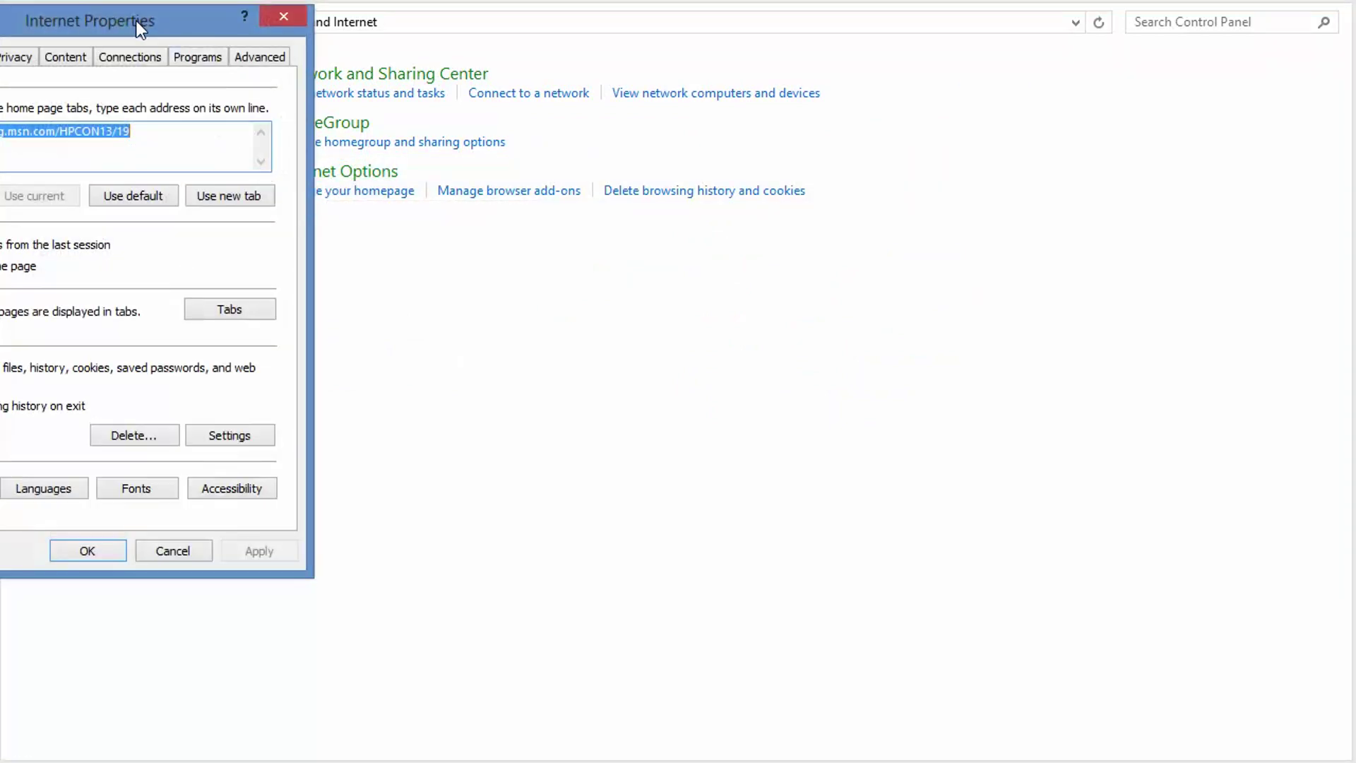
On the Privacy tab, switch Pop-up Blocker off and back on, then confirm with OK
{"action": "left_click_drag", "start_coordinate": [136, 20], "coordinate": [745, 168]}
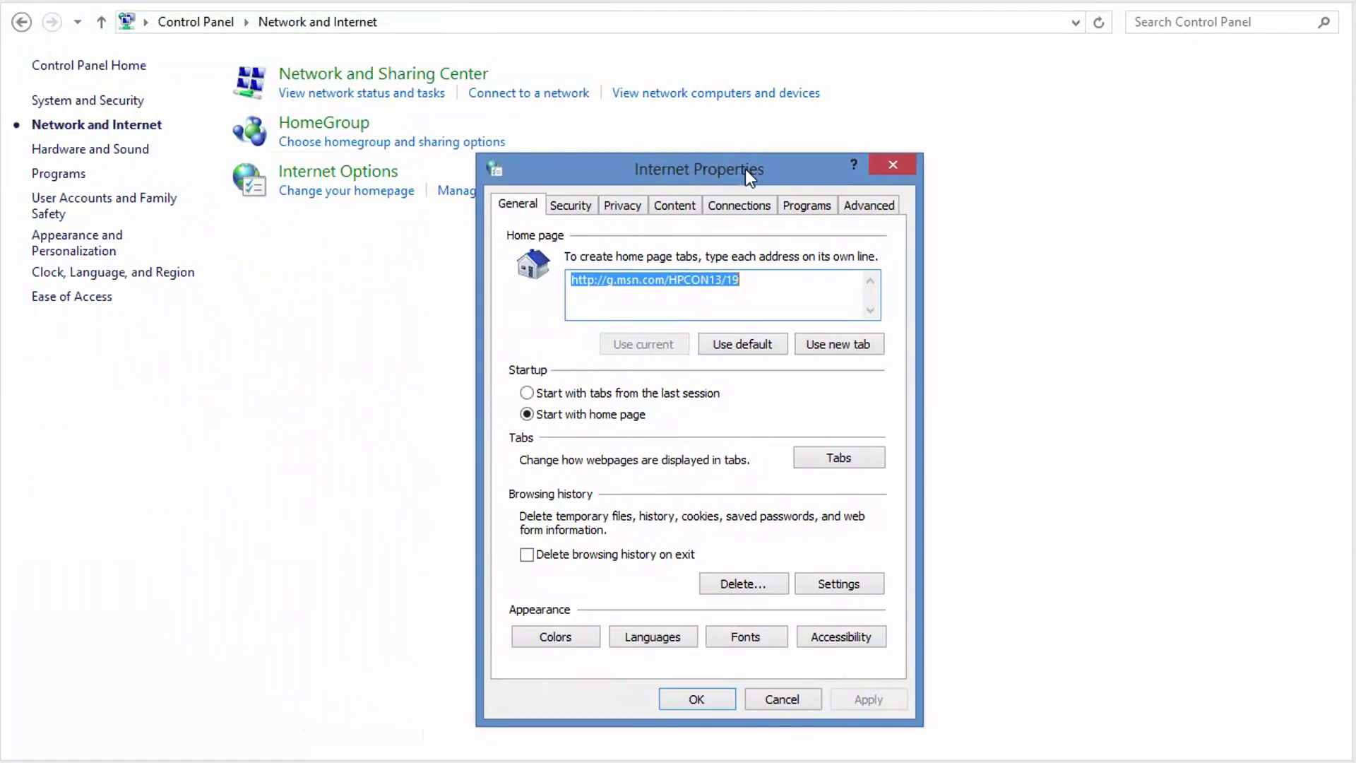
{"action": "left_click", "coordinate": [613, 206]}
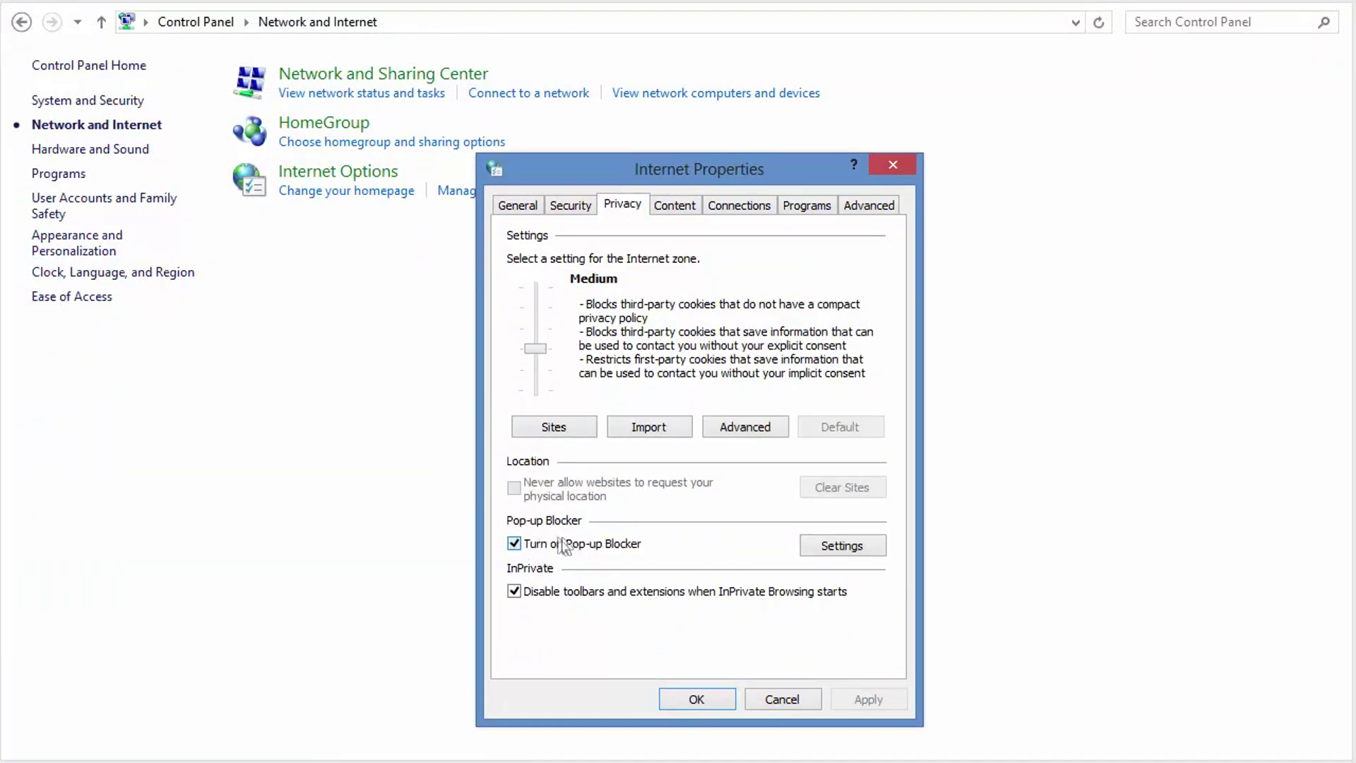
{"action": "left_click", "coordinate": [533, 551]}
{"action": "left_click", "coordinate": [516, 548]}
{"action": "left_click", "coordinate": [692, 701]}
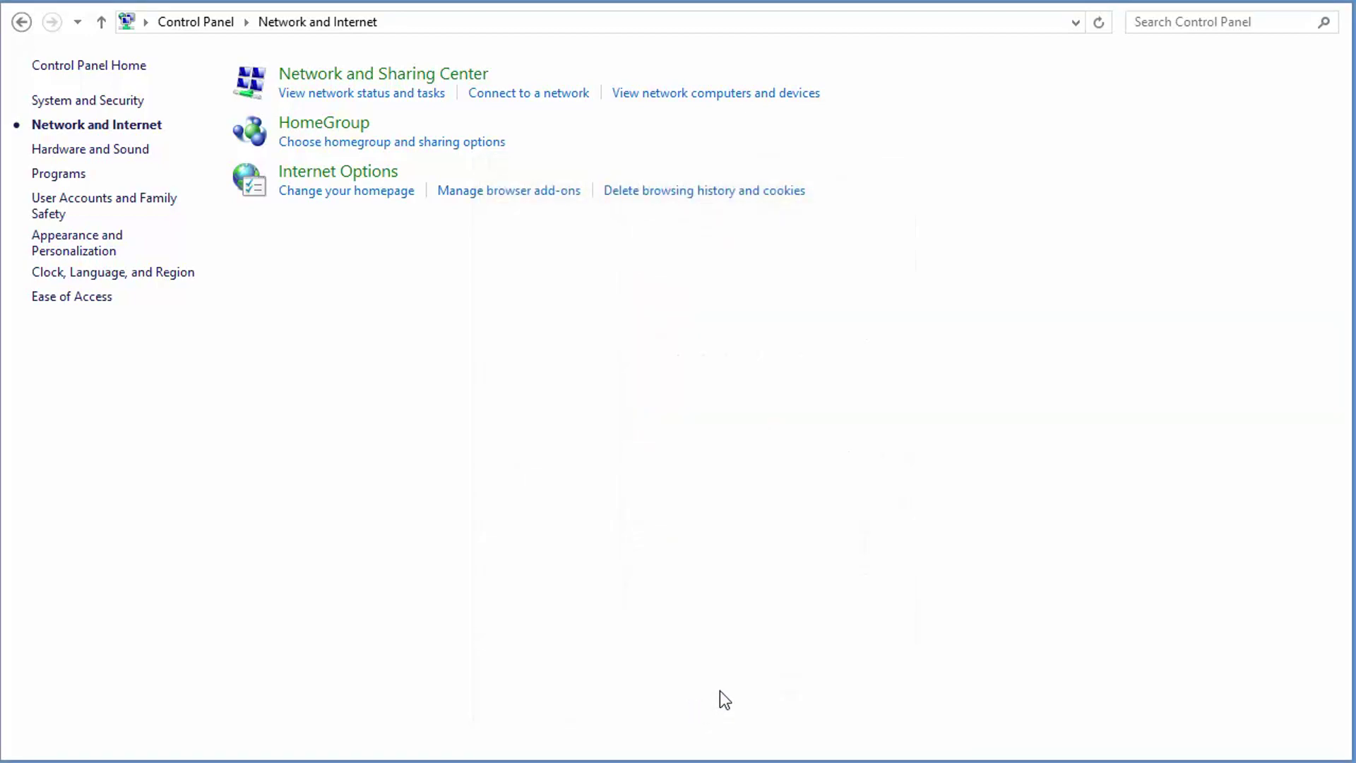